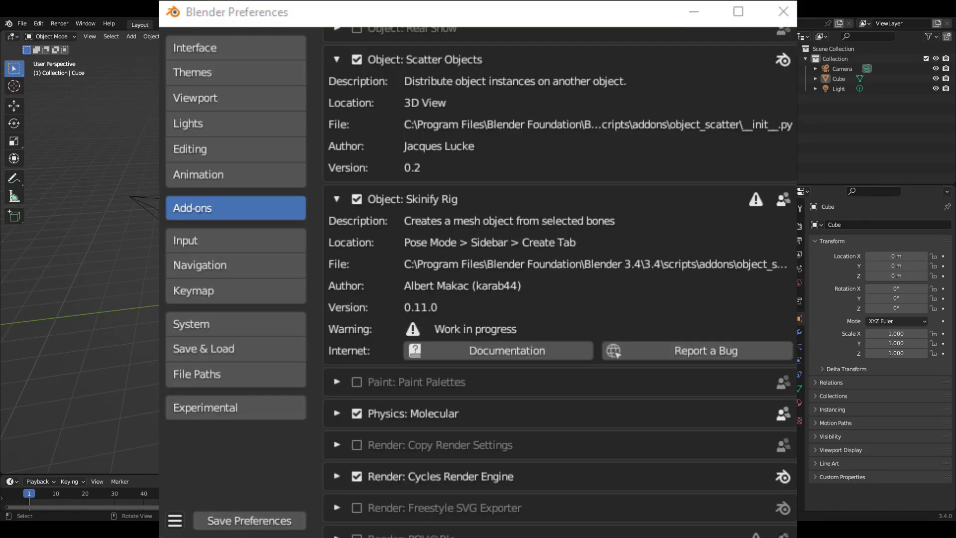
# Step: Delete the default cube from the scene
pyautogui.click(839, 79)
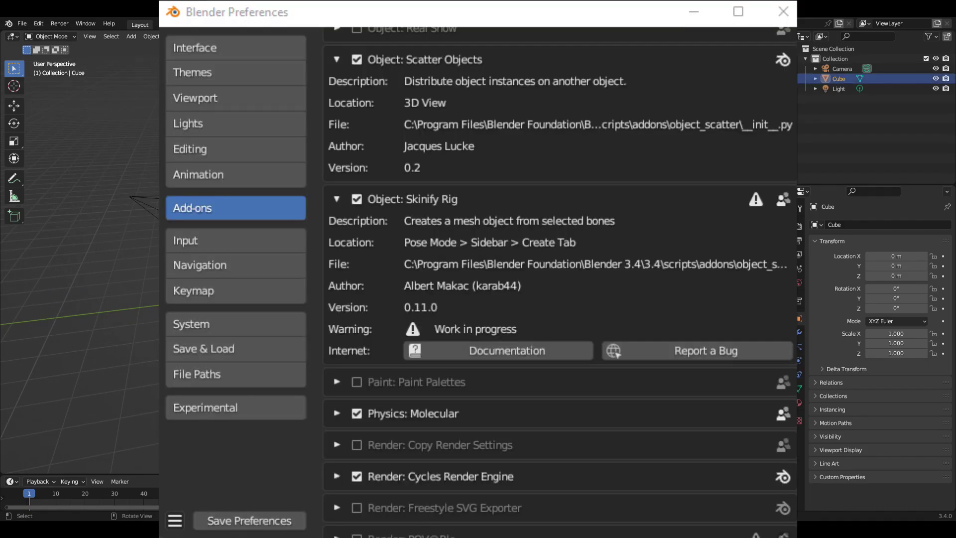
pyautogui.press('Delete')
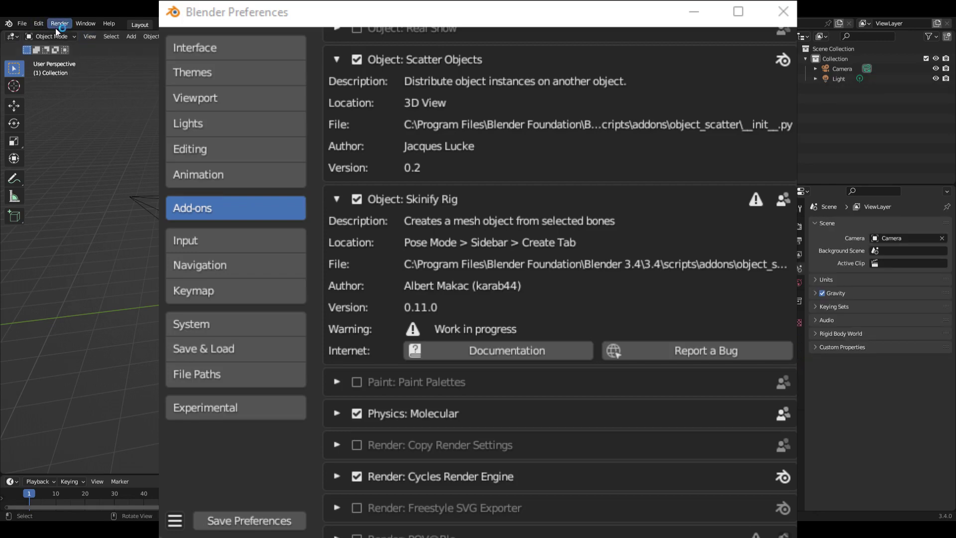
# Step: Open the preferences to check the add-ons, and close the window again
pyautogui.click(32, 28)
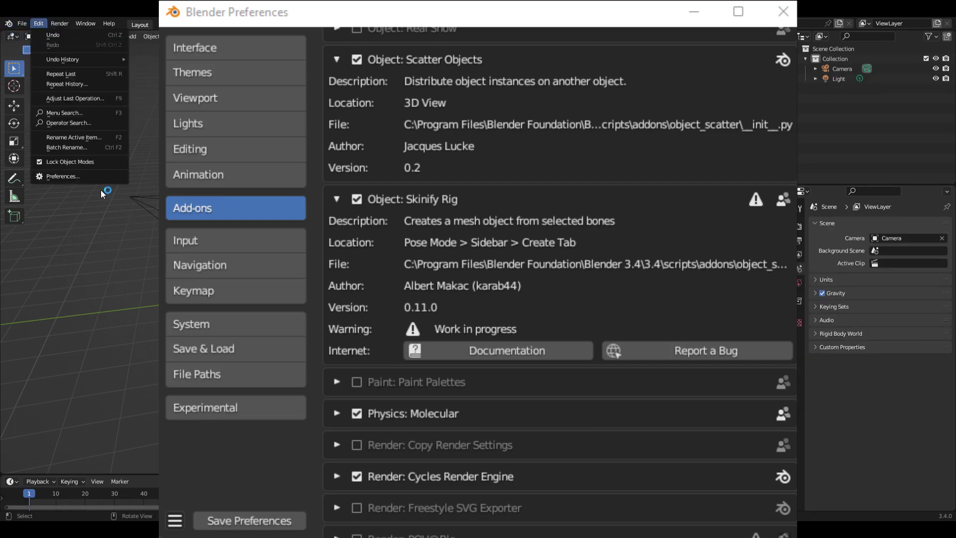
pyautogui.click(90, 180)
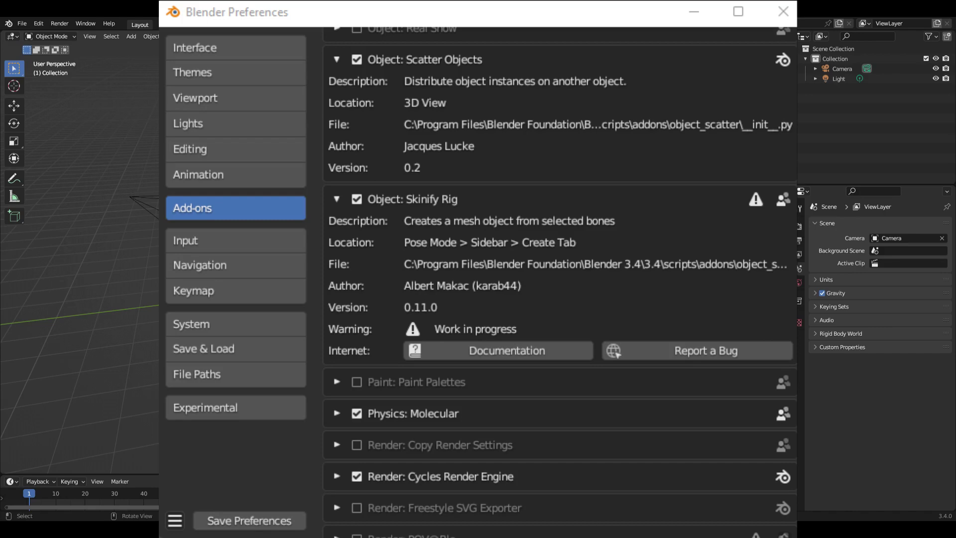
pyautogui.hotkey('alt', 'F4')
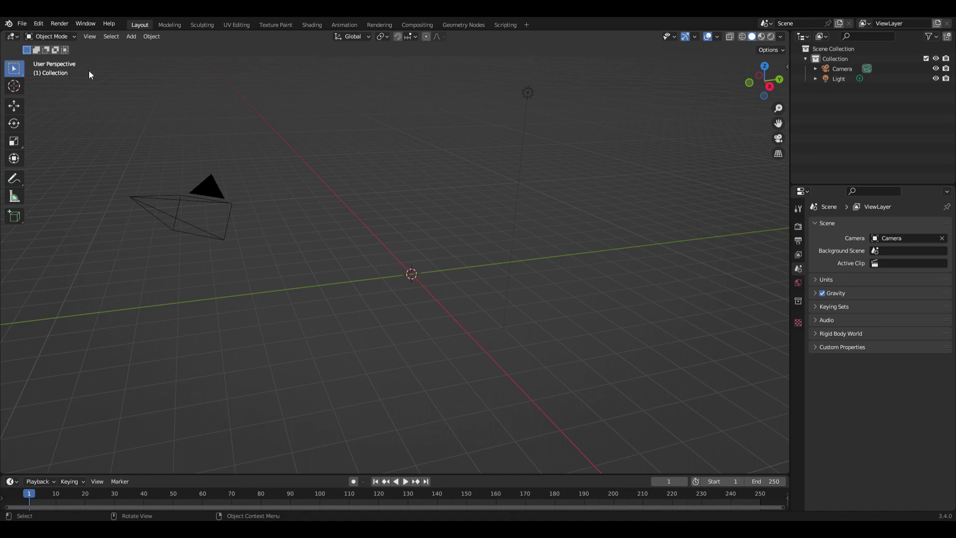
# Step: Add a plane mesh at the scene origin and scale it by a factor of 2
pyautogui.click(135, 39)
pyautogui.moveTo(149, 48)
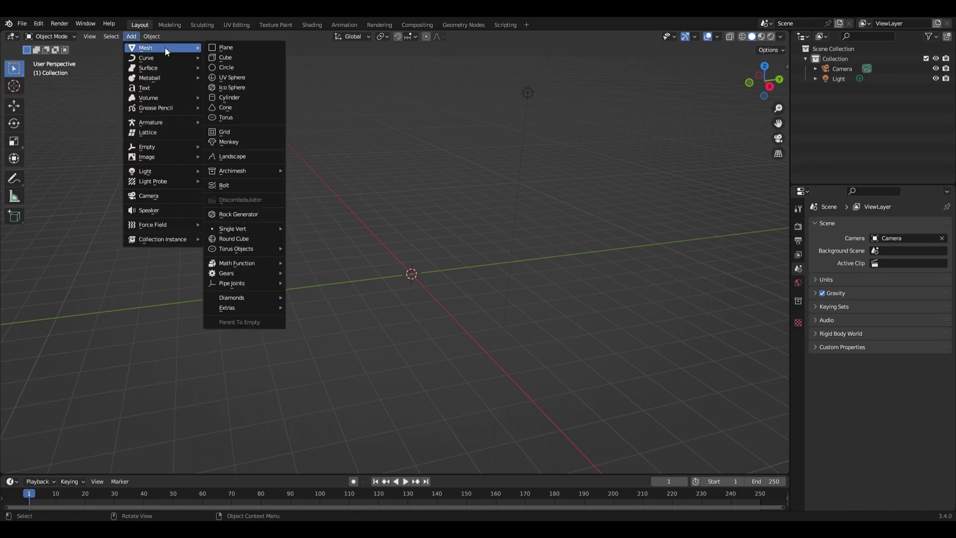
pyautogui.click(221, 52)
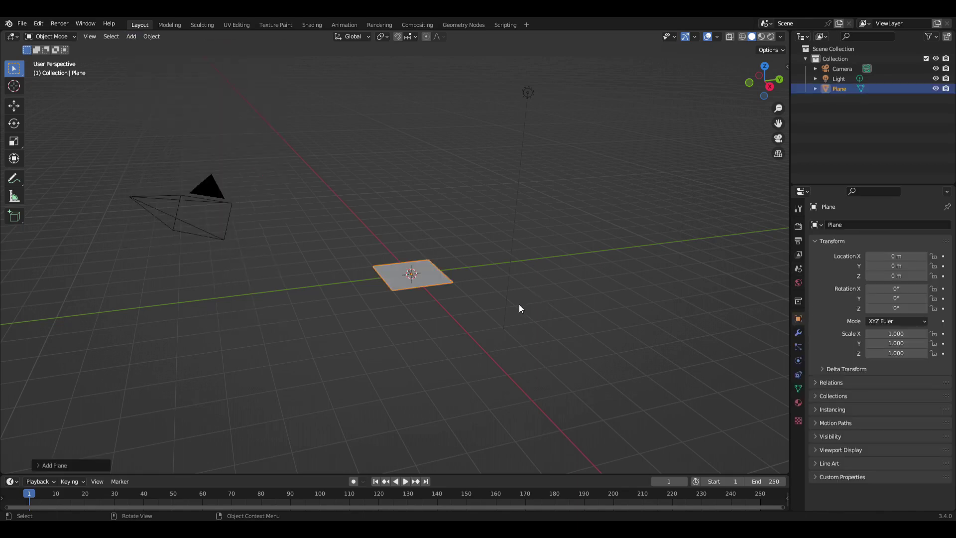
pyautogui.press('s')
pyautogui.press('2')
pyautogui.press('Return')
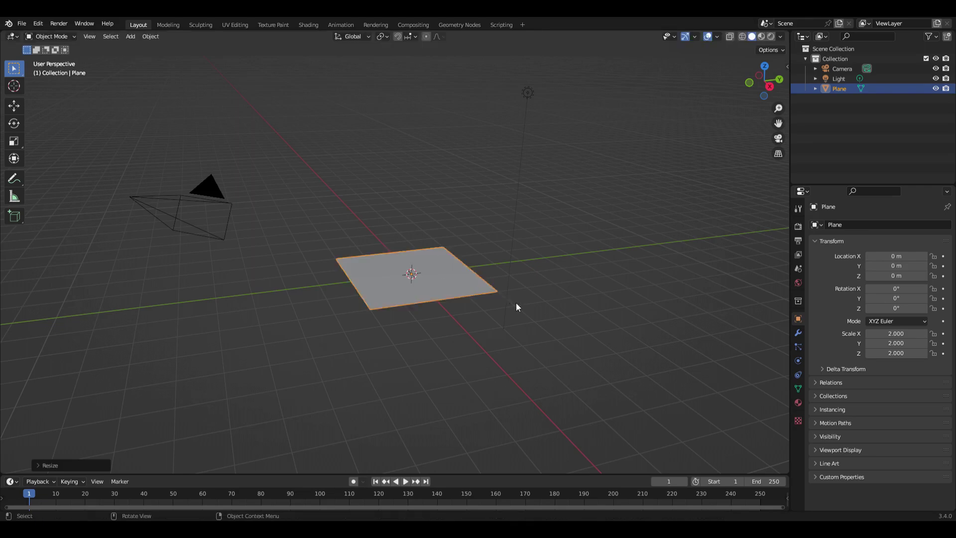
# Step: Add a Displace modifier to the plane and create a new texture for it
pyautogui.scroll(6, 516, 305)
pyautogui.click(798, 332)
pyautogui.click(840, 225)
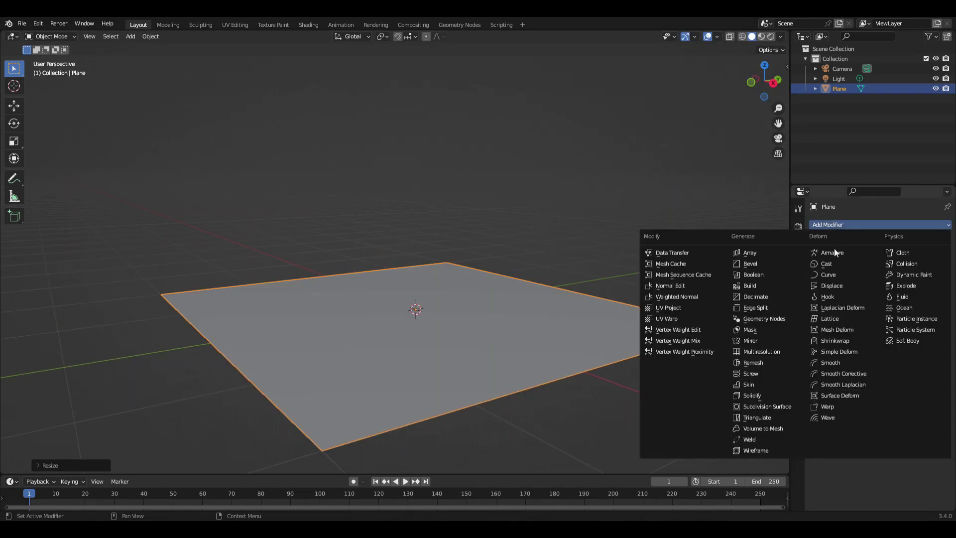
pyautogui.click(848, 287)
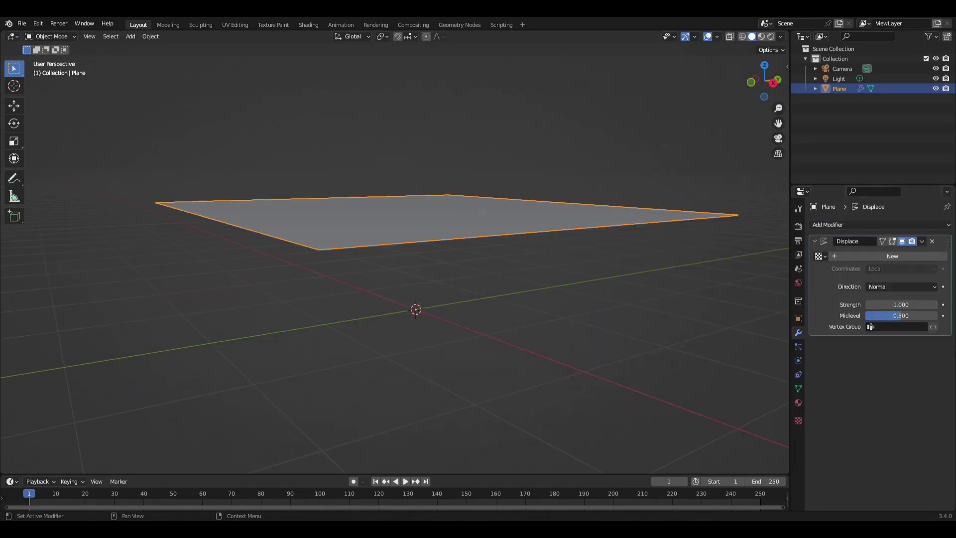
pyautogui.click(897, 256)
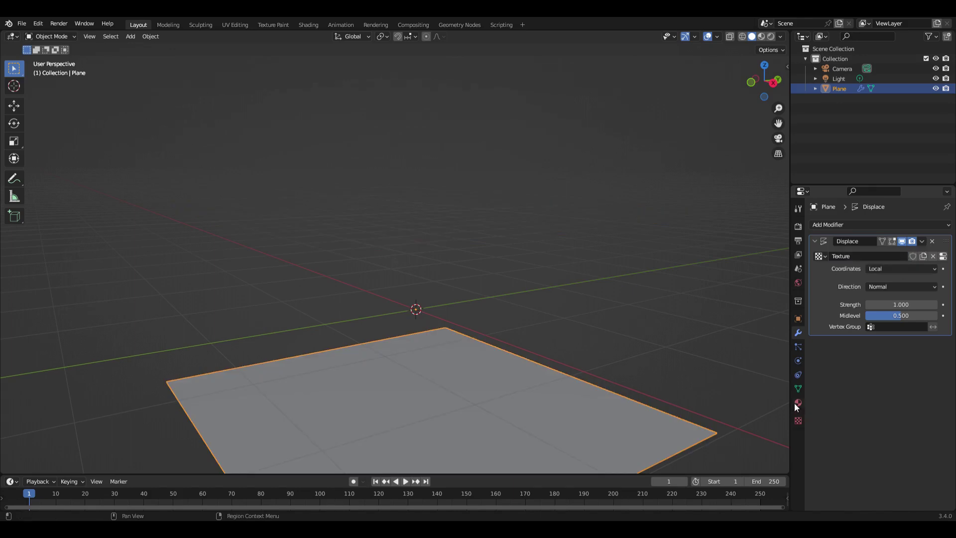
# Step: Change the displacement texture's type to Clouds
pyautogui.click(798, 403)
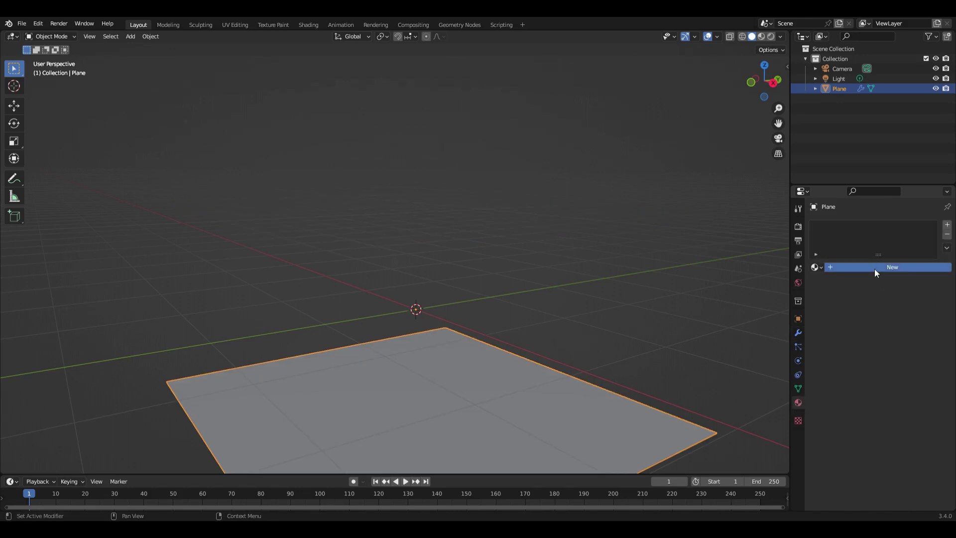
pyautogui.click(798, 421)
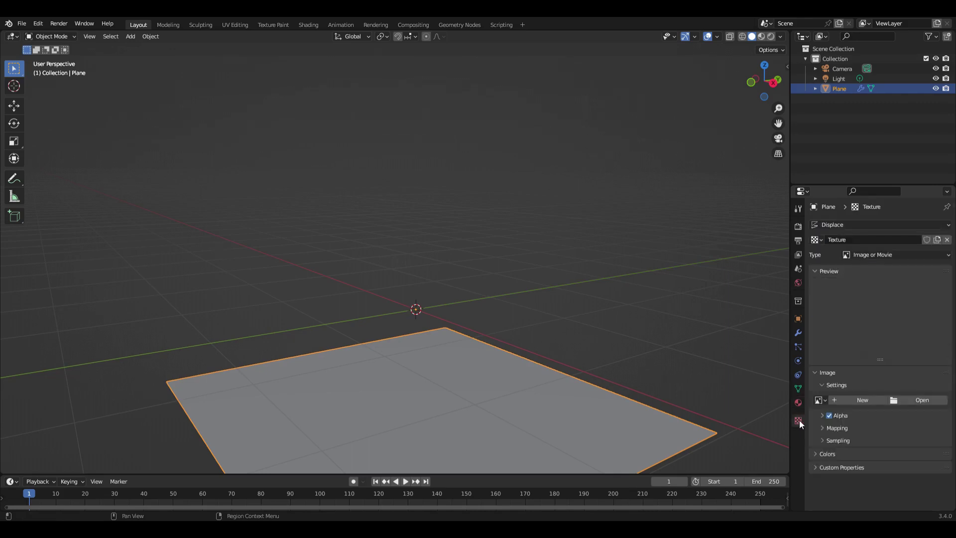
pyautogui.click(898, 255)
pyautogui.click(863, 288)
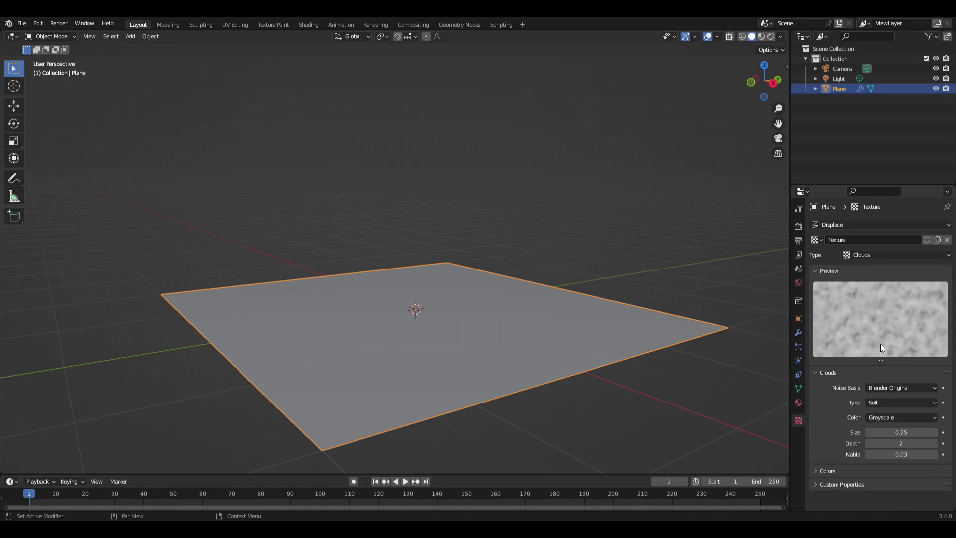
# Step: Subdivide the plane in Edit Mode with 100 cuts and return to Object Mode
pyautogui.hotkey('ctrl', 'Tab')
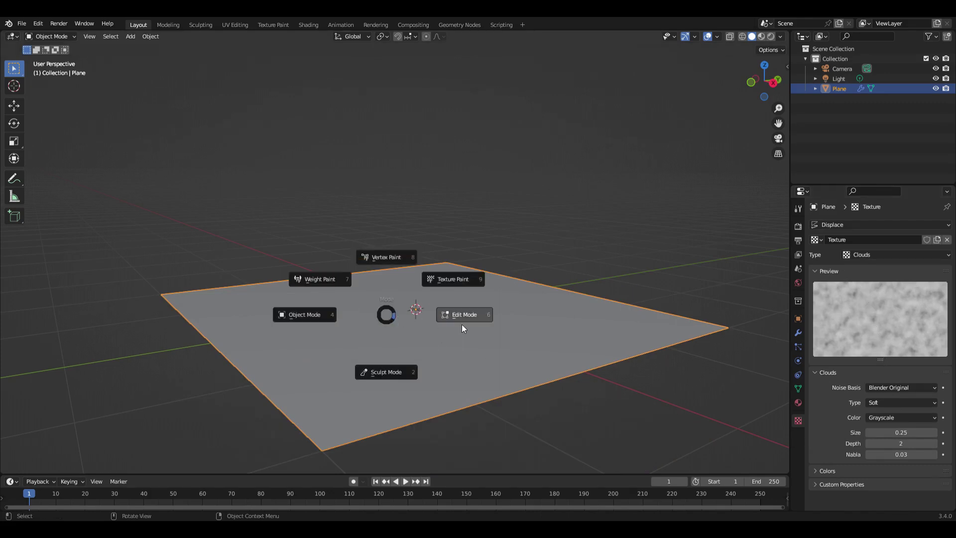
pyautogui.click(465, 323)
pyautogui.rightClick(470, 316)
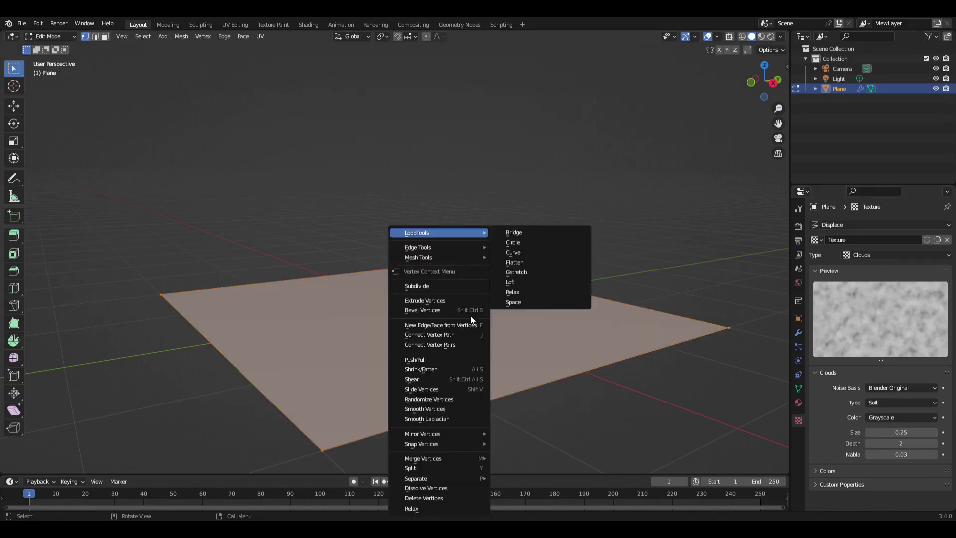
pyautogui.click(429, 286)
pyautogui.click(62, 467)
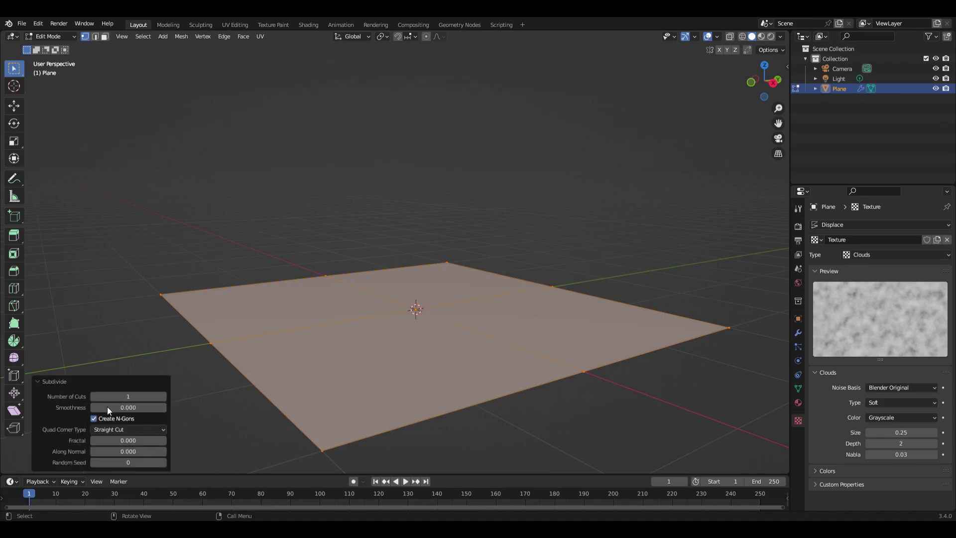
pyautogui.doubleClick(139, 398)
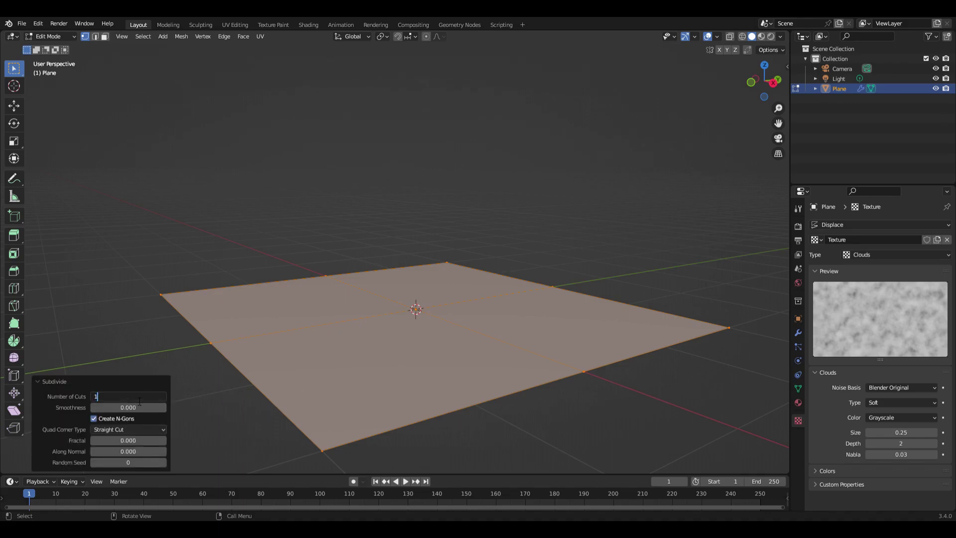
pyautogui.write('100')
pyautogui.press('Return')
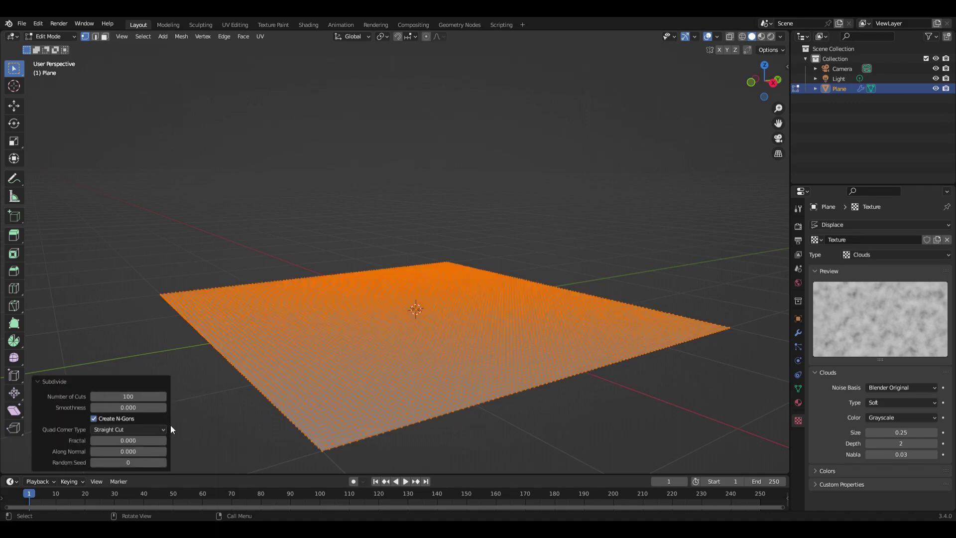
pyautogui.hotkey('ctrl', 'Tab')
pyautogui.click(189, 318)
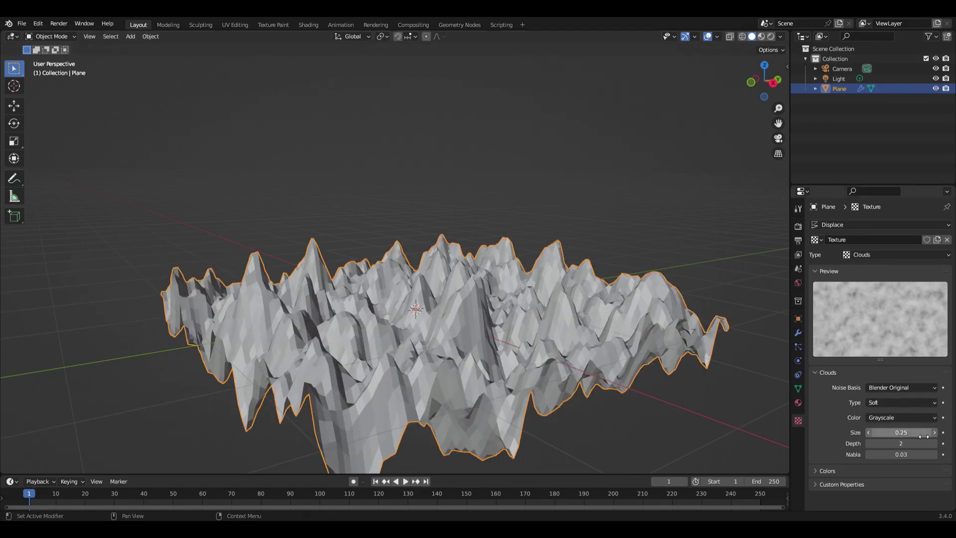
# Step: Set the clouds texture size to about 1.12 and the Displace modifier's strength to -0.100
pyautogui.moveTo(924, 436); pyautogui.dragTo(946, 433)
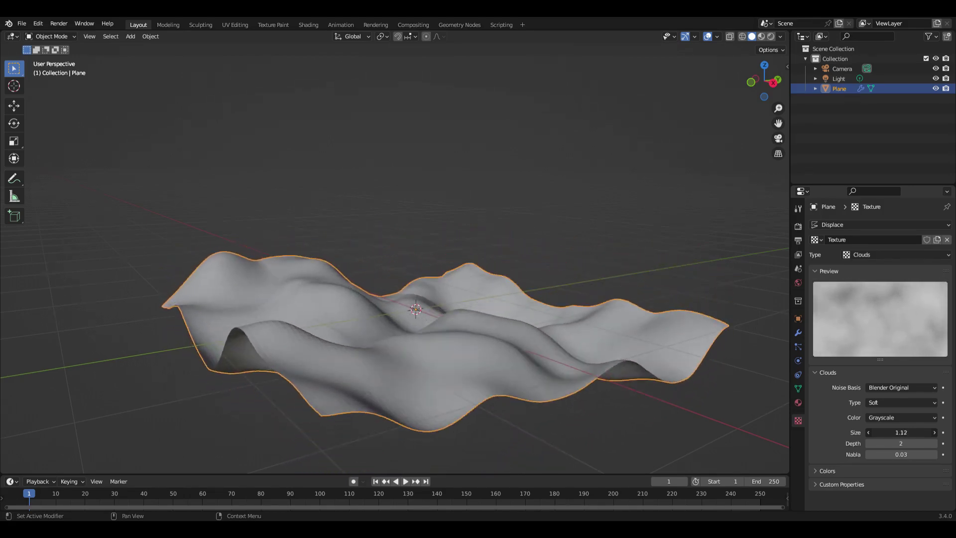
pyautogui.click(799, 334)
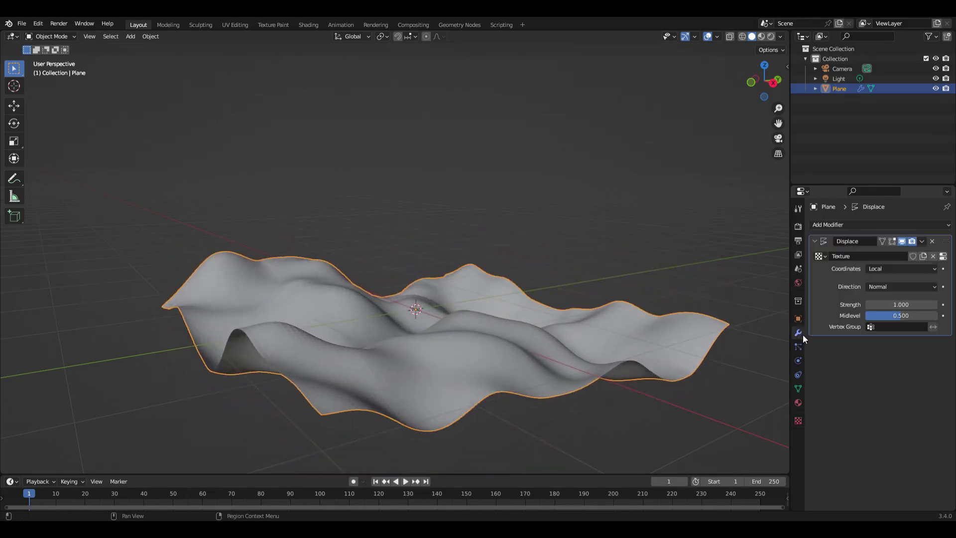
pyautogui.moveTo(902, 304); pyautogui.dragTo(849, 304)
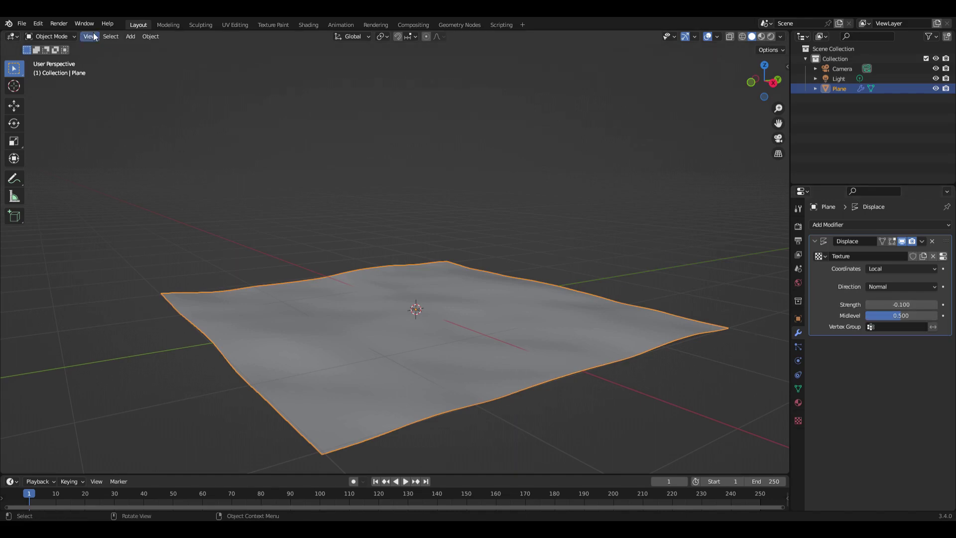
# Step: Try a SculptDraw brush stroke across the displaced plane in Sculpt Mode
pyautogui.click(38, 37)
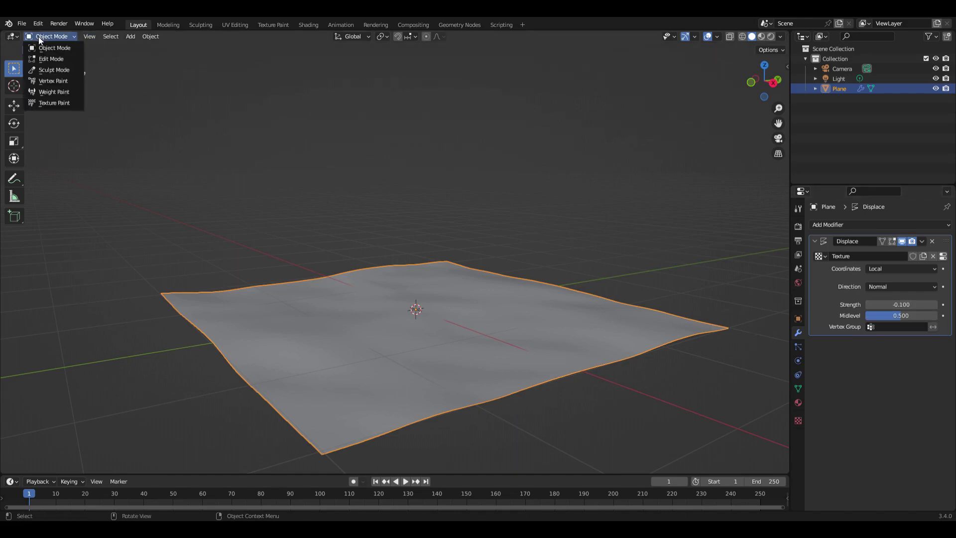
pyautogui.click(54, 69)
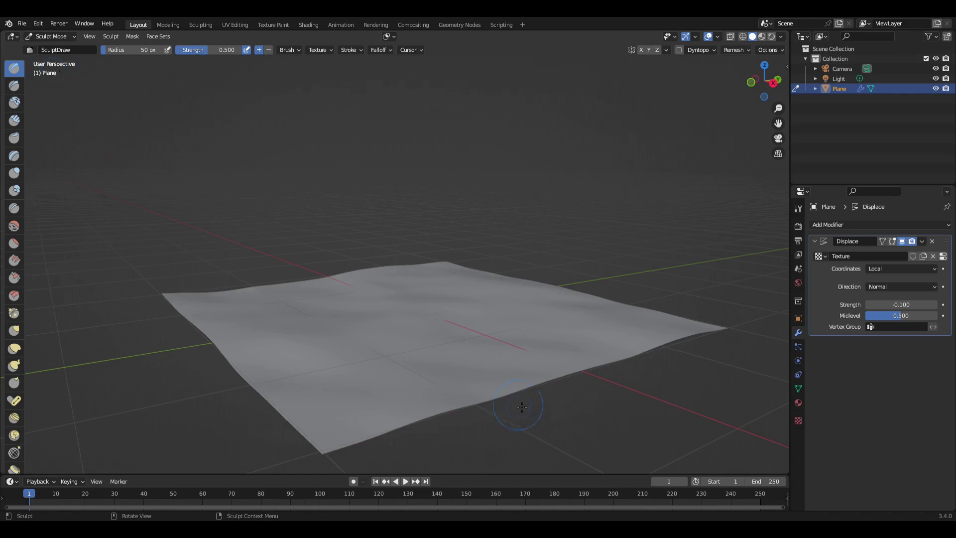
pyautogui.moveTo(495, 406); pyautogui.dragTo(447, 350, button='middle')
pyautogui.scroll(-3, 447, 350)
pyautogui.moveTo(329, 326)
pyautogui.mouseDown()
pyautogui.moveTo(458, 320)
pyautogui.moveTo(441, 304)
pyautogui.mouseUp()
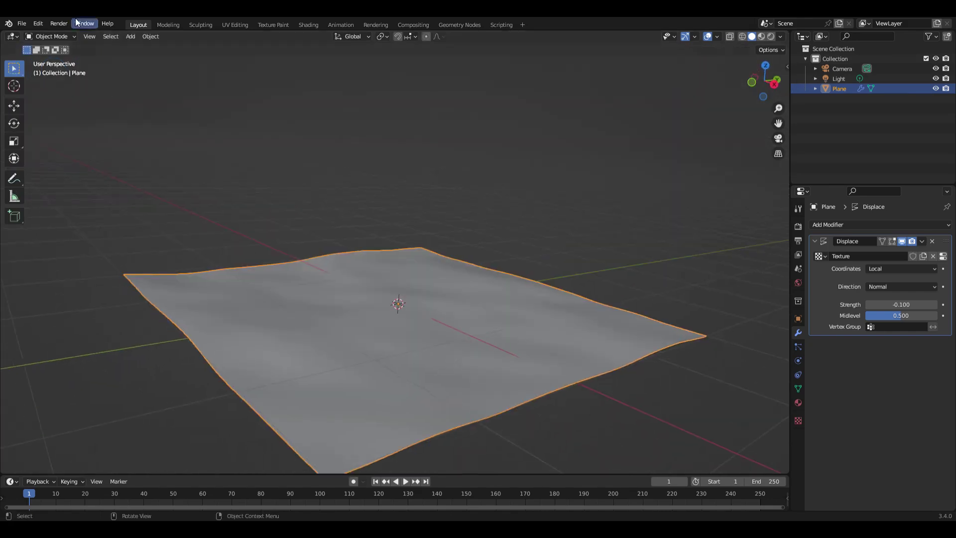
# Step: Hide the displaced plane in the viewport and look through the available mesh types
pyautogui.click(936, 89)
pyautogui.click(129, 37)
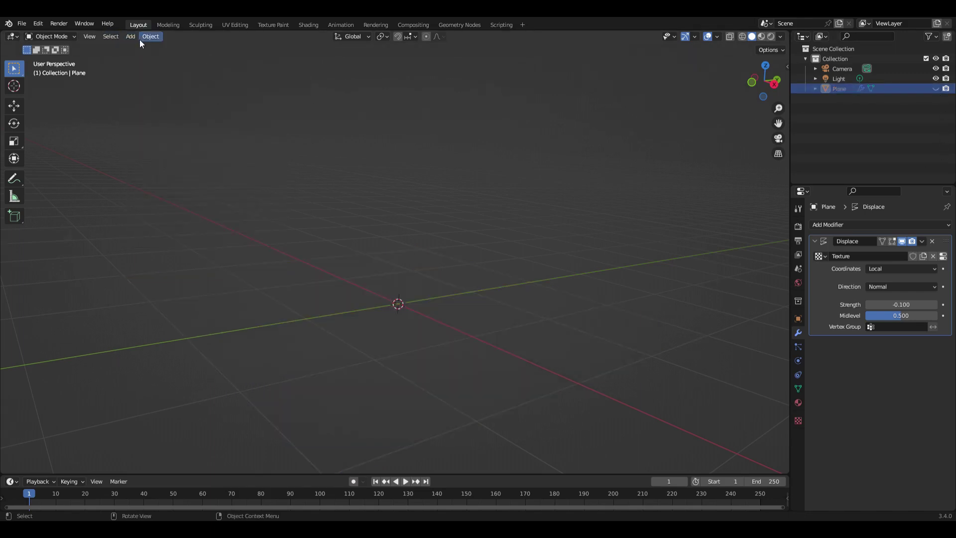
pyautogui.click(132, 37)
pyautogui.moveTo(170, 49)
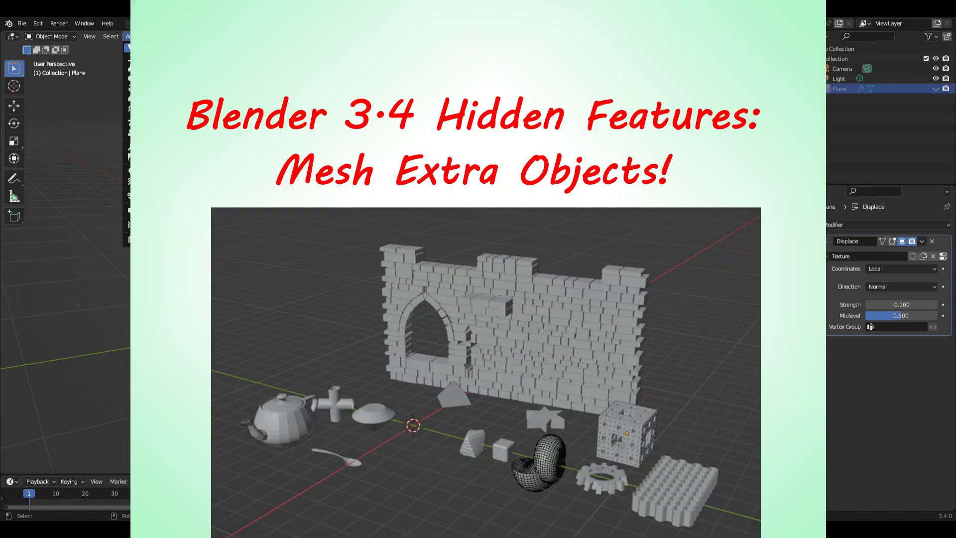
# Step: Open the preferences to check the add-on that provides the extra mesh objects
pyautogui.click(38, 23)
pyautogui.moveTo(21, 24)
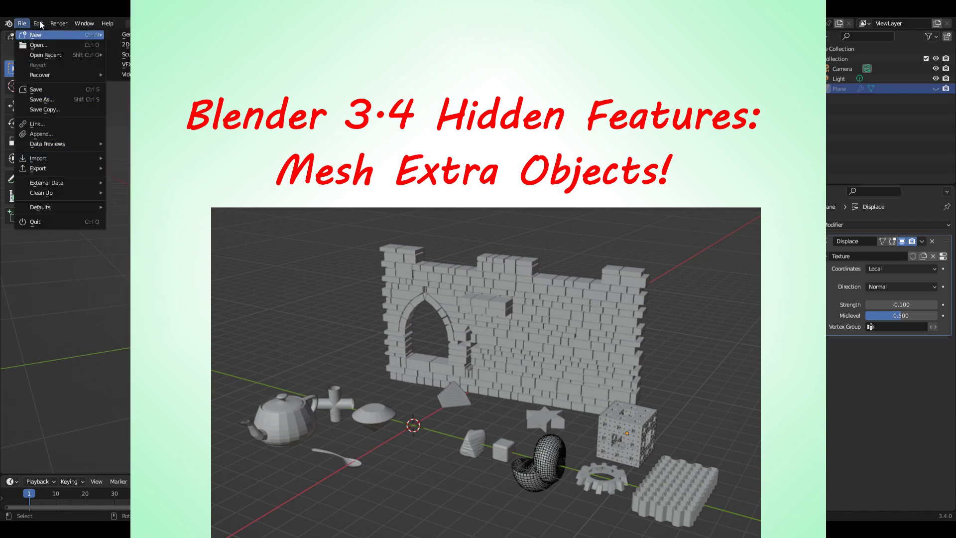
pyautogui.click(88, 177)
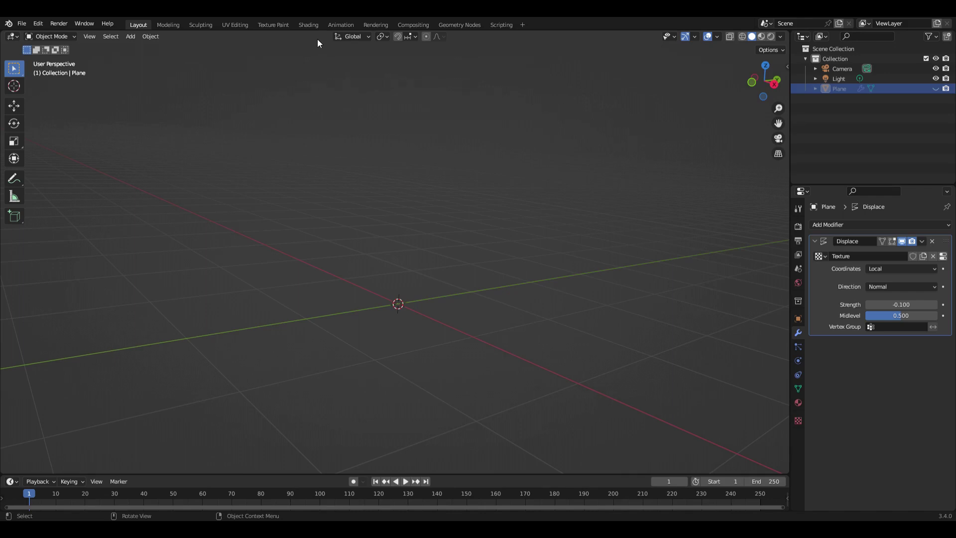
# Step: Add one rock with the Rock Generator using the Default preset and review its modifier stack
pyautogui.click(130, 36)
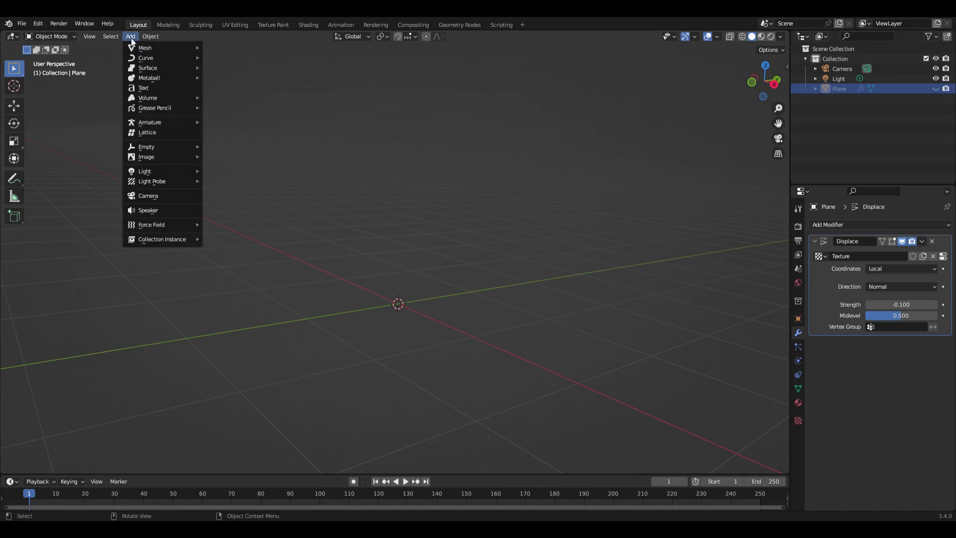
pyautogui.moveTo(144, 47)
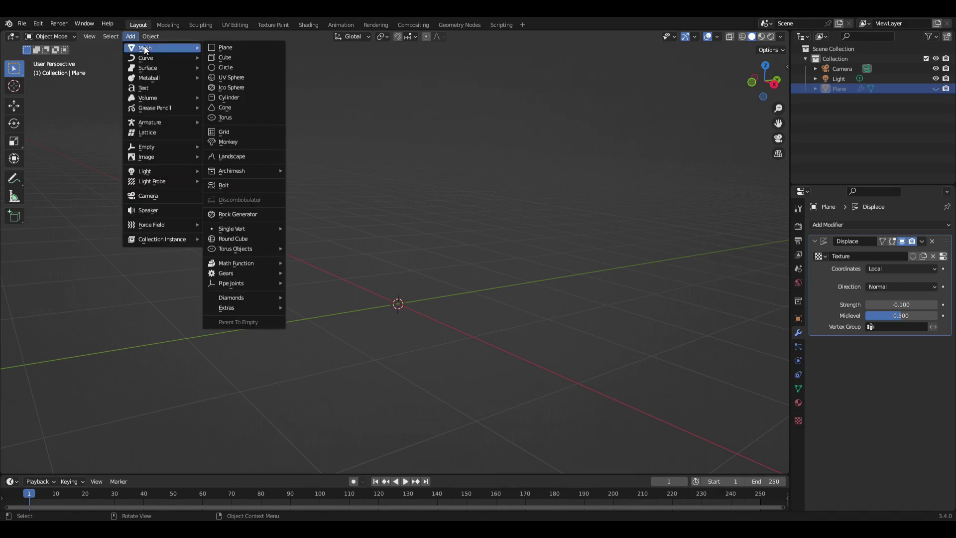
pyautogui.click(257, 219)
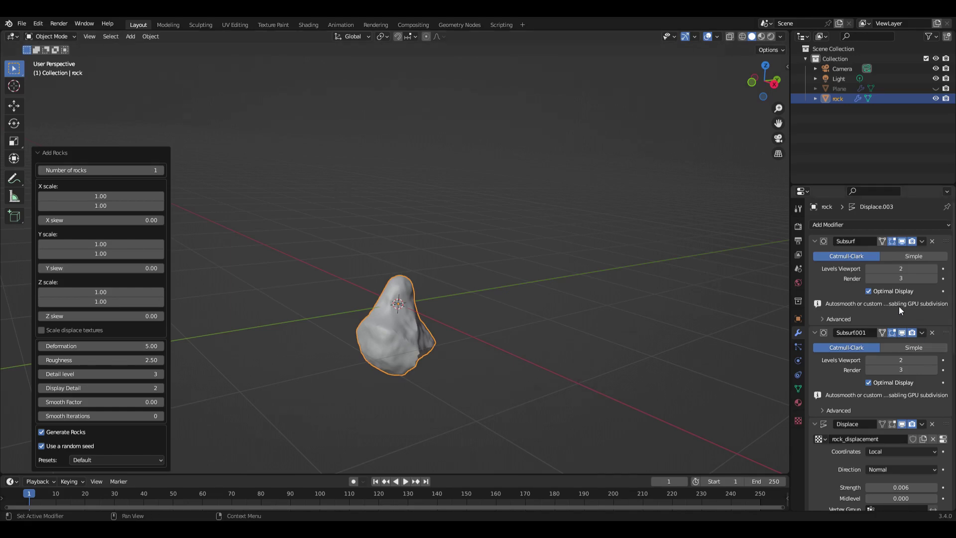
pyautogui.scroll(-8, 899, 324)
pyautogui.scroll(-5, 894, 356)
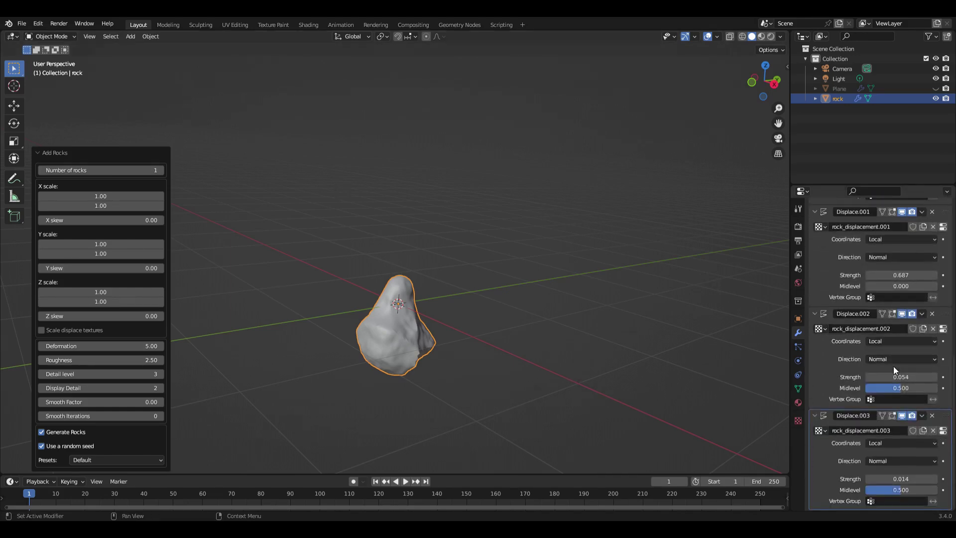
pyautogui.scroll(12, 894, 367)
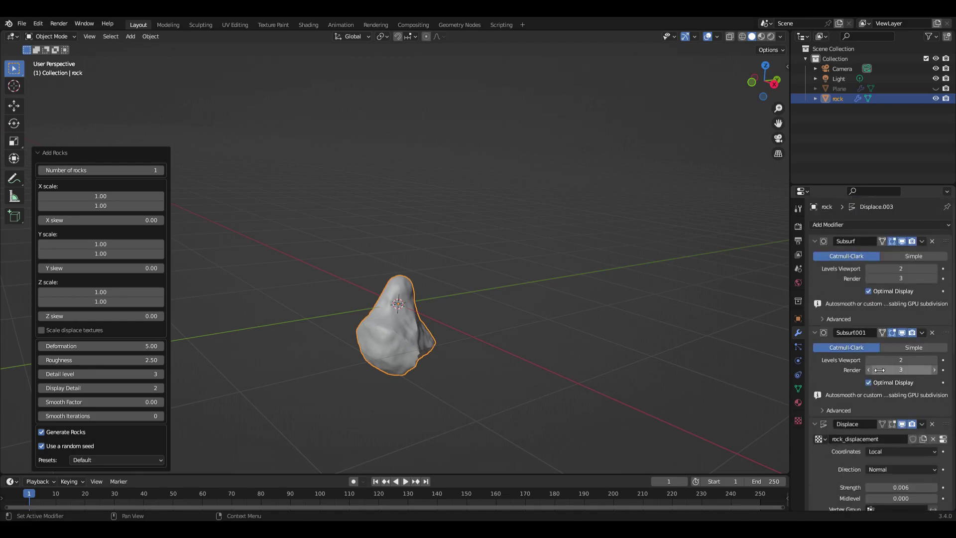
# Step: Set the Rock Generator's number of rocks to 3
pyautogui.click(161, 170)
pyautogui.click(161, 170)
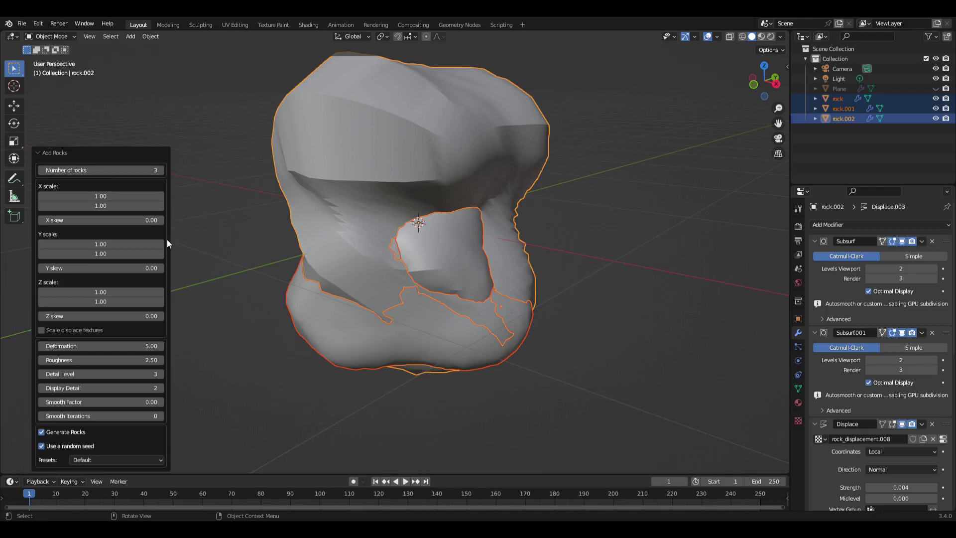
pyautogui.scroll(-3, 217, 439)
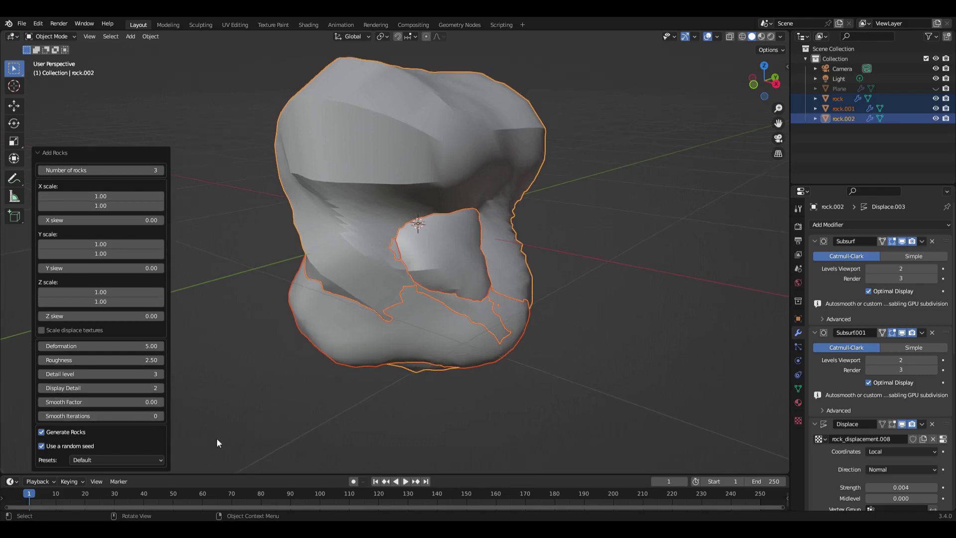
# Step: Gather the three rocks in a new collection named Rocks and shift them about 46.4 m along Y
pyautogui.scroll(-6, 349, 348)
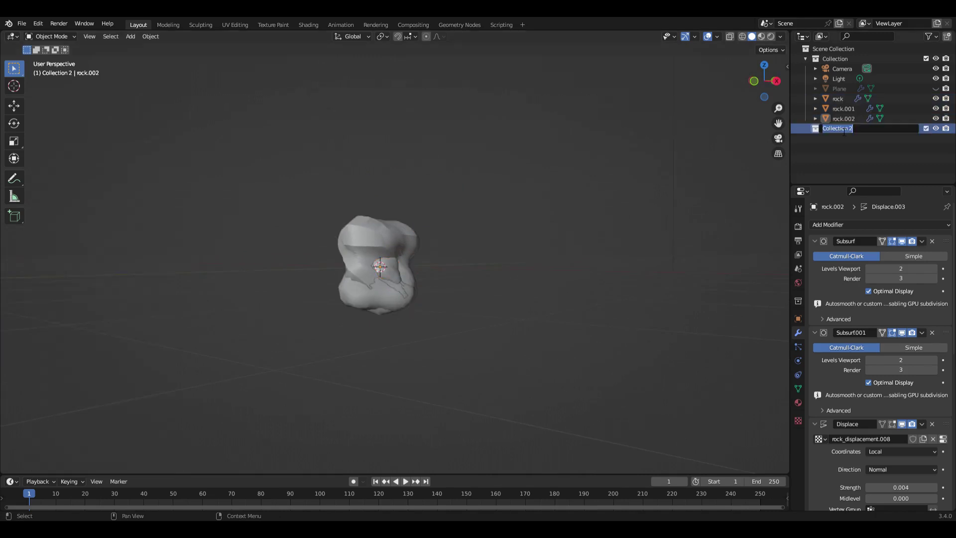
pyautogui.write('Rocks')
pyautogui.press('Return')
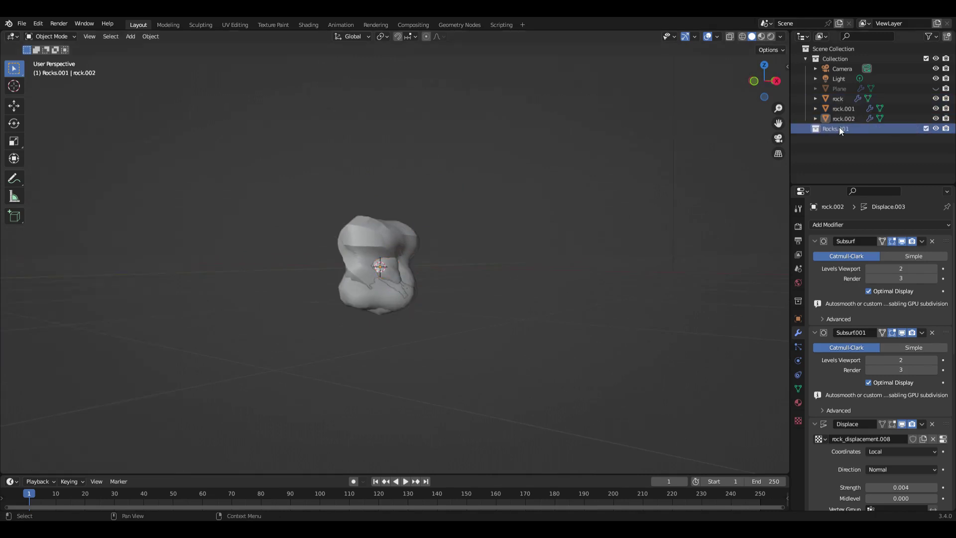
pyautogui.moveTo(825, 99)
pyautogui.mouseDown()
pyautogui.moveTo(833, 127)
pyautogui.moveTo(836, 113)
pyautogui.mouseUp()
pyautogui.click(833, 91)
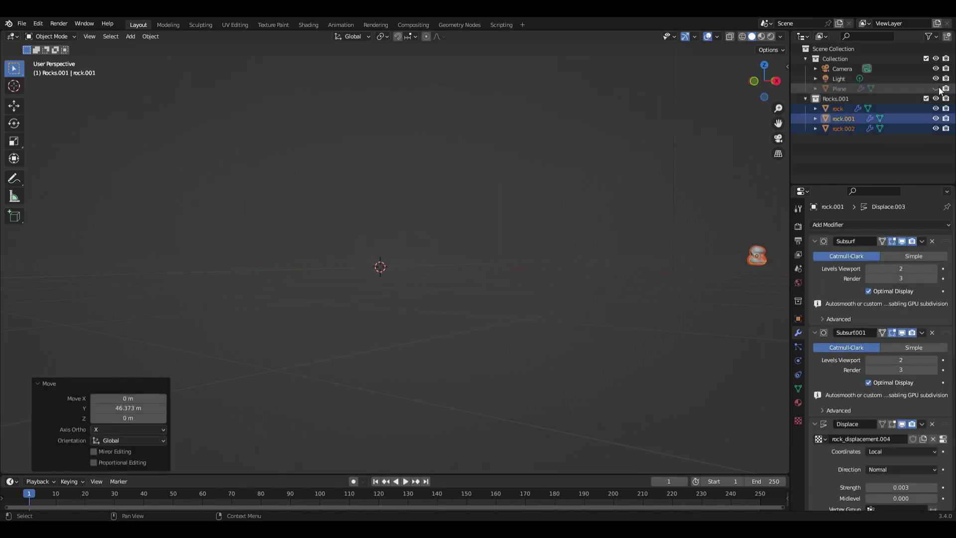
# Step: Make the displaced ground plane visible in the viewport again
pyautogui.click(937, 89)
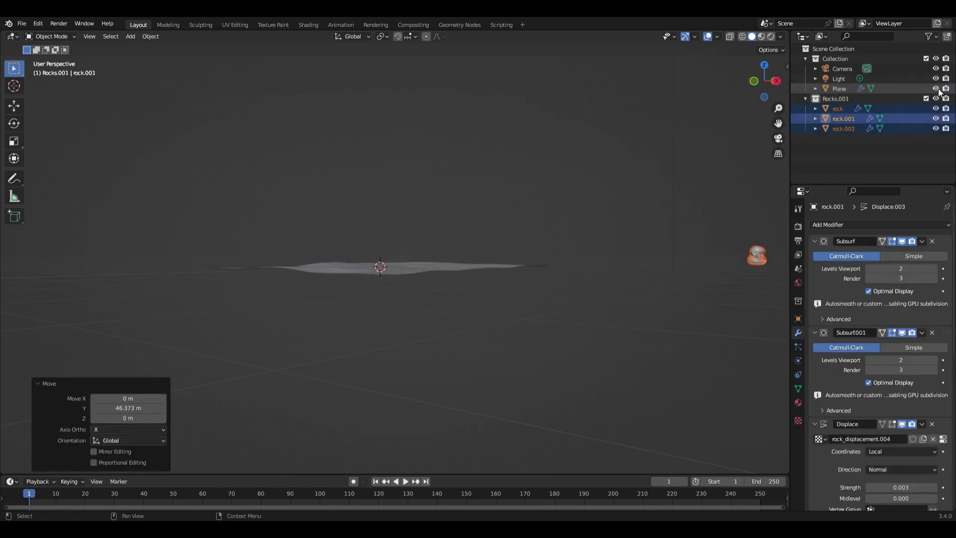
pyautogui.moveTo(524, 399); pyautogui.dragTo(494, 389, button='middle')
pyautogui.scroll(10, 498, 379)
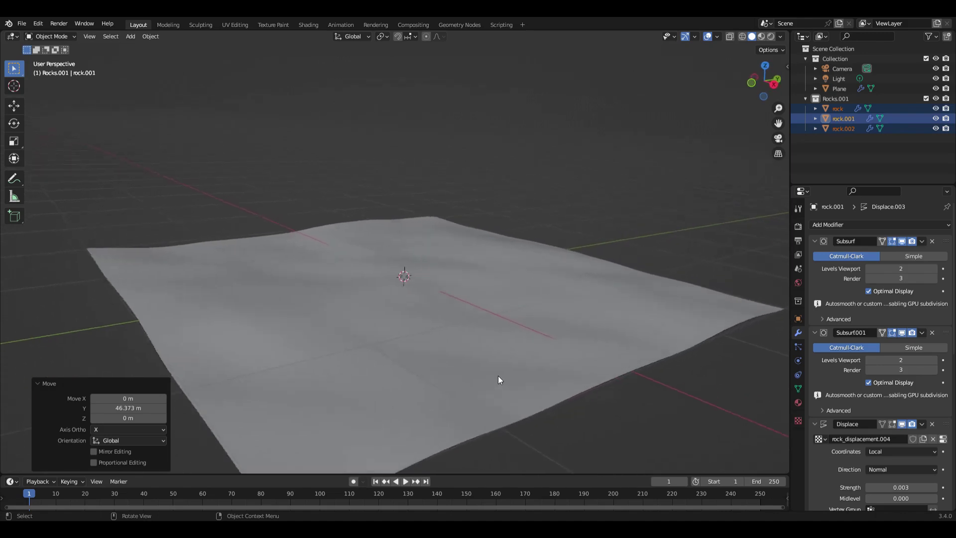
pyautogui.scroll(-2, 498, 380)
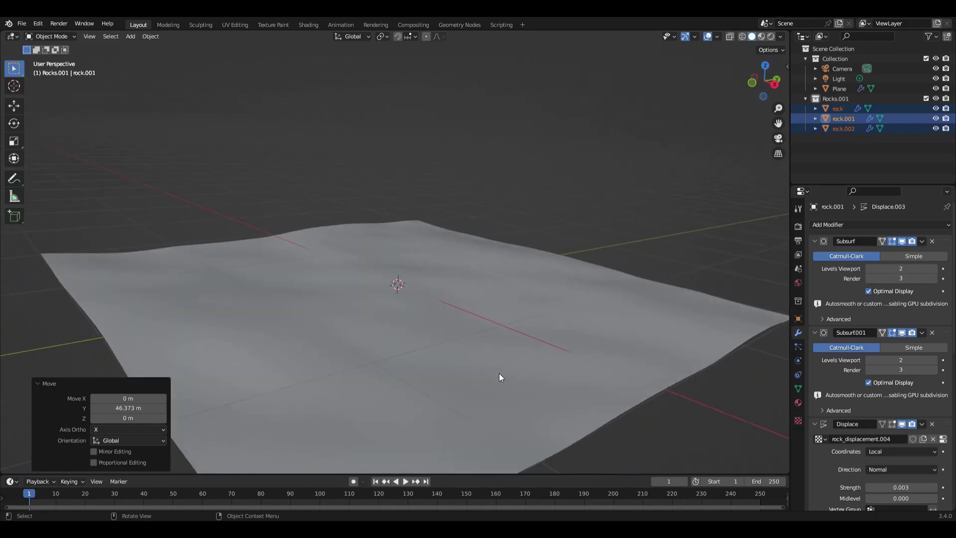
# Step: Add an emitter particle system to the plane with emission end frame 1 and 104 particles
pyautogui.click(498, 331)
pyautogui.click(798, 347)
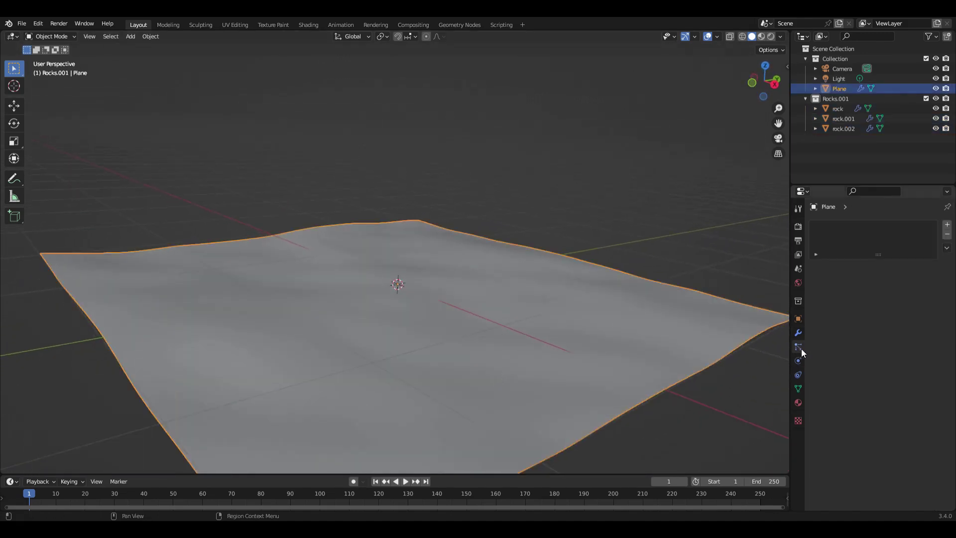
pyautogui.click(948, 225)
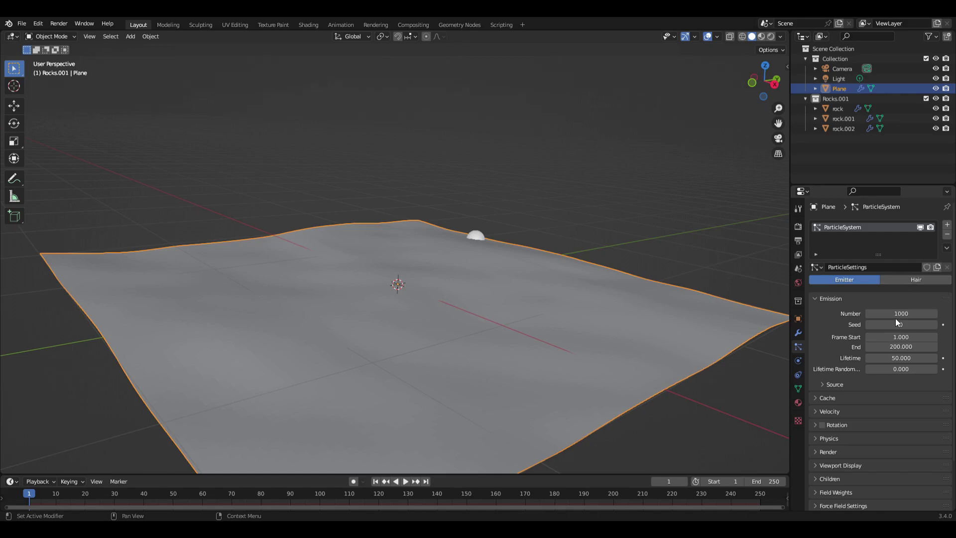
pyautogui.click(909, 348)
pyautogui.write('1')
pyautogui.press('Return')
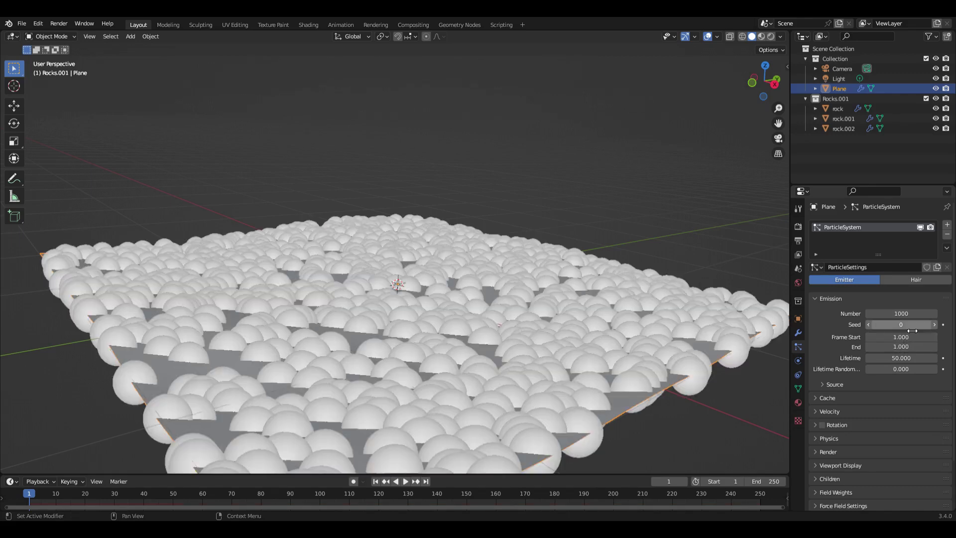
pyautogui.moveTo(917, 315); pyautogui.dragTo(769, 316)
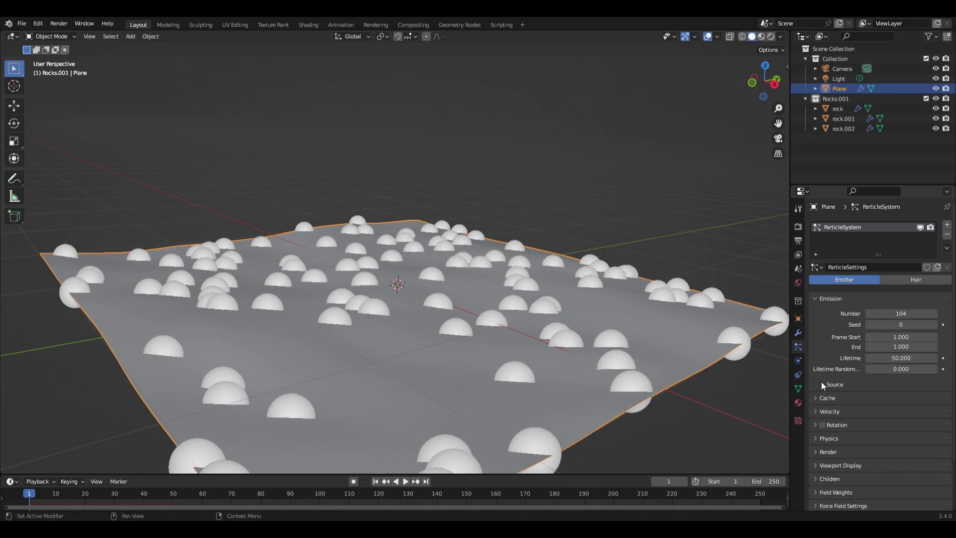
# Step: Render the plane's particles as a collection, using Rocks.001 as the instance collection
pyautogui.click(815, 451)
pyautogui.click(814, 450)
pyautogui.scroll(-3, 867, 463)
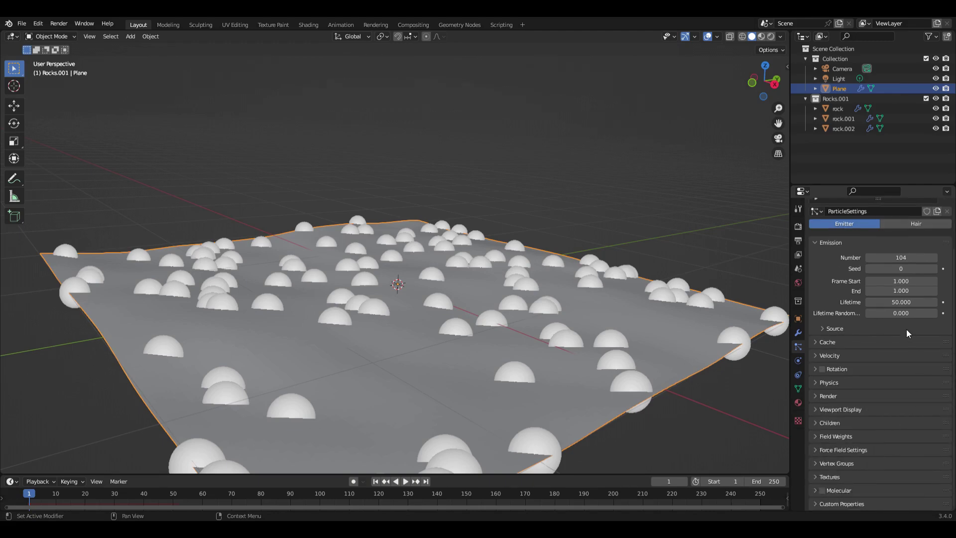
pyautogui.click(815, 396)
pyautogui.click(901, 411)
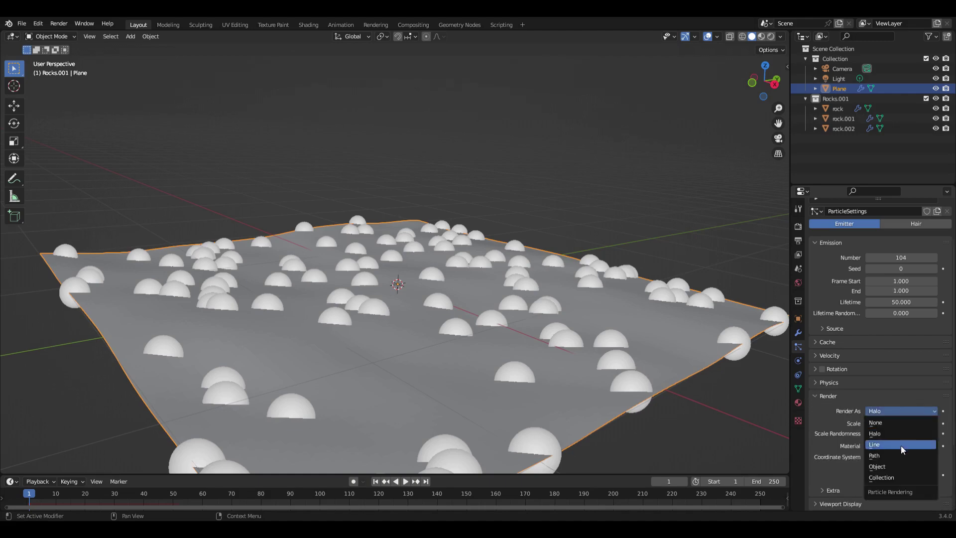
pyautogui.click(893, 465)
pyautogui.scroll(-6, 893, 465)
pyautogui.click(902, 291)
pyautogui.click(904, 356)
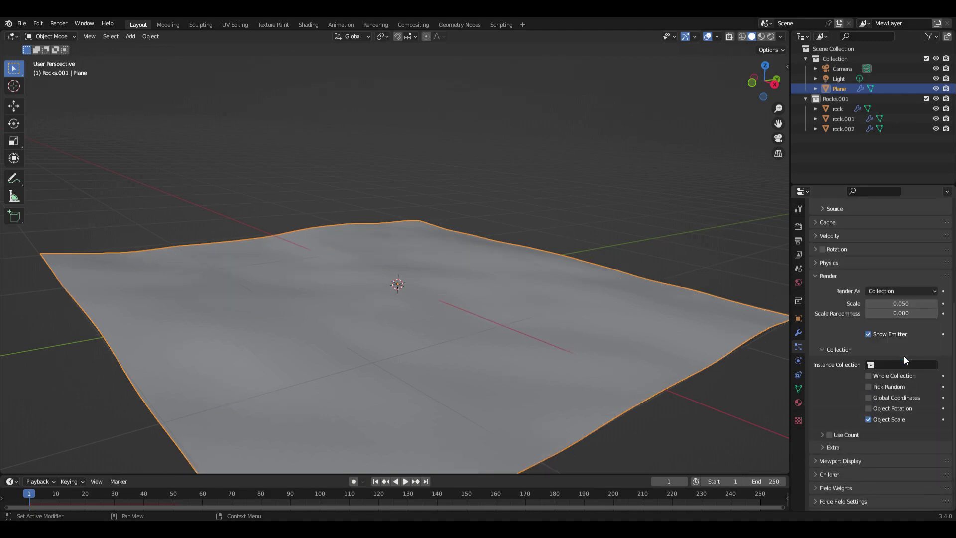
pyautogui.click(920, 365)
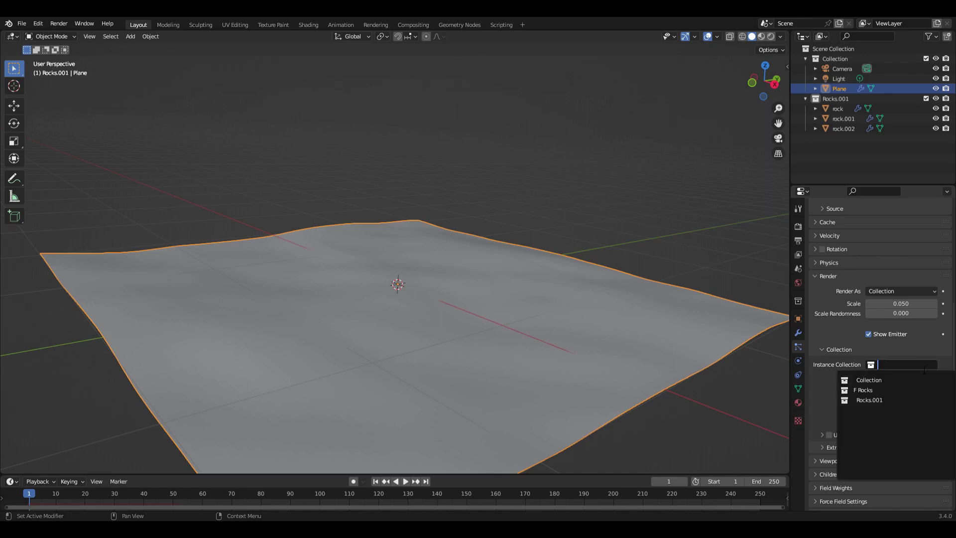
pyautogui.click(894, 401)
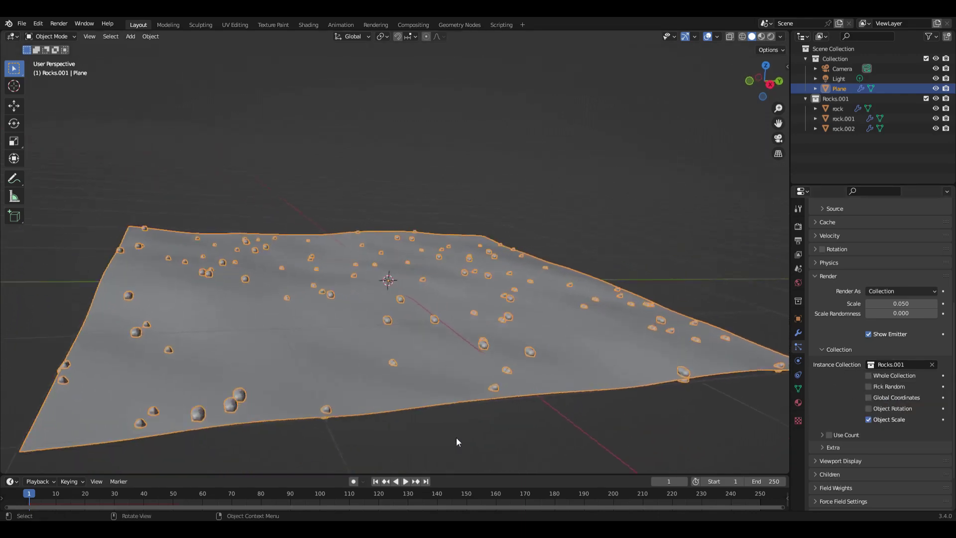
pyautogui.moveTo(456, 438); pyautogui.dragTo(456, 417, button='middle')
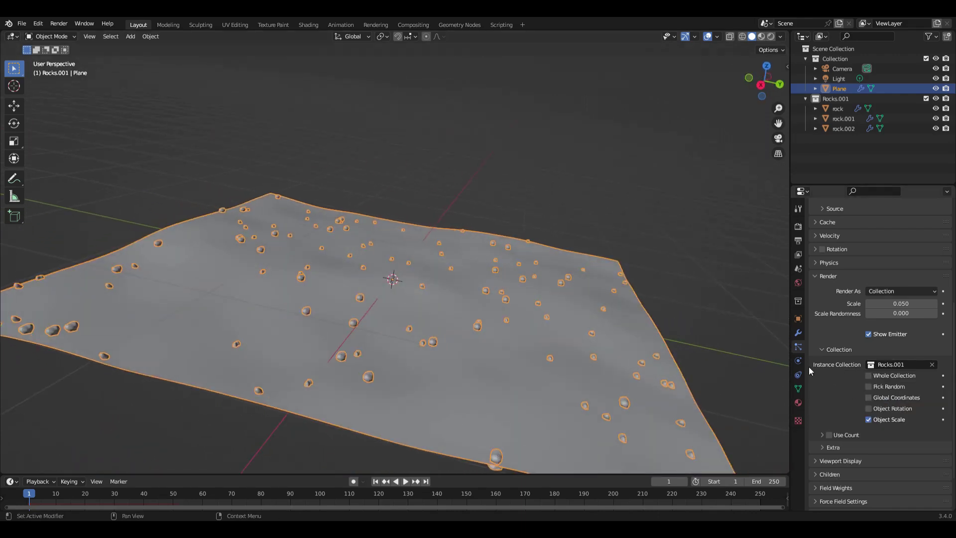
# Step: Remove the particle system from the ground plane
pyautogui.scroll(10, 847, 330)
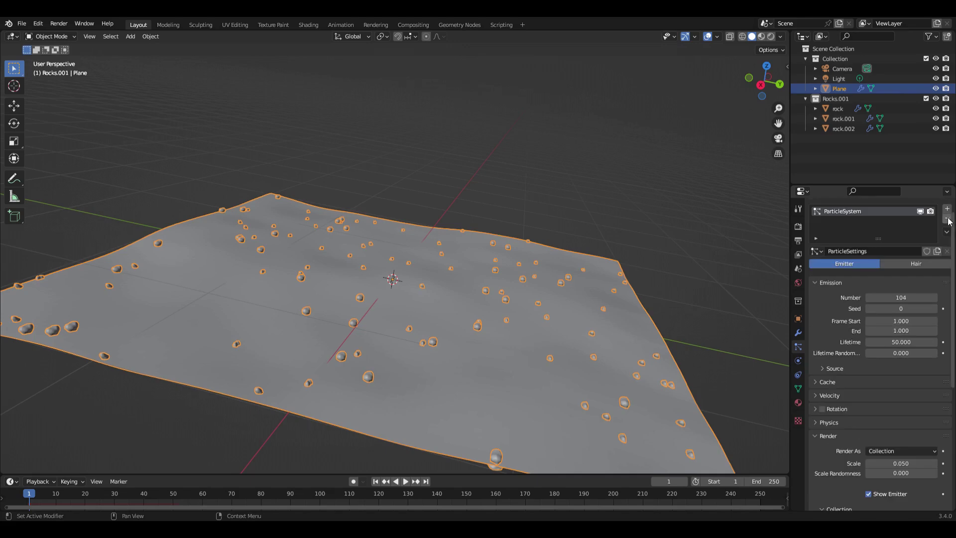
pyautogui.click(947, 234)
pyautogui.scroll(-4, 533, 296)
# Step: Select the three rocks together with the ground plane, making the plane the active object
pyautogui.moveTo(534, 297); pyautogui.dragTo(564, 278, button='middle')
pyautogui.moveTo(616, 212); pyautogui.dragTo(661, 287)
pyautogui.moveTo(552, 283); pyautogui.dragTo(524, 318, button='middle')
pyautogui.scroll(1, 523, 317)
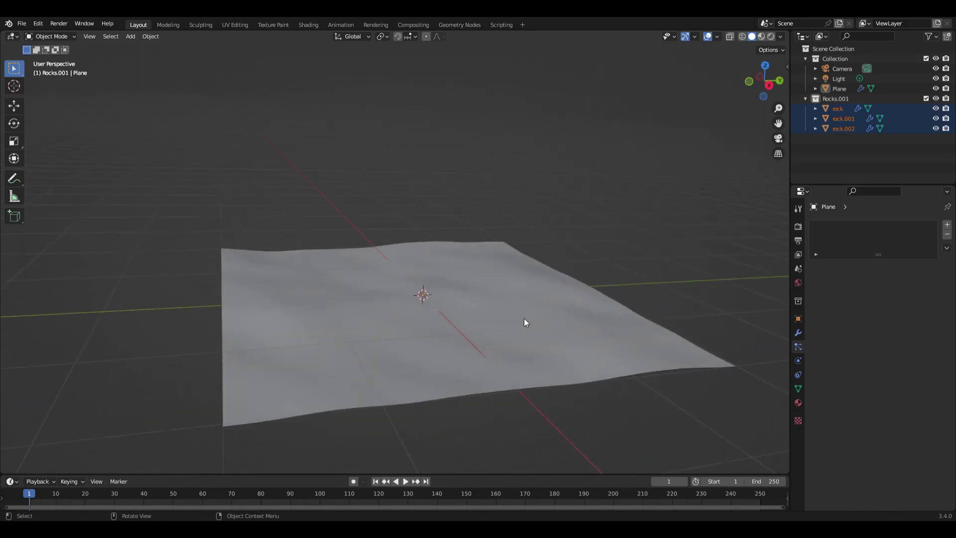
pyautogui.keyDown('shift'); pyautogui.click(483, 341); pyautogui.keyUp('shift')
pyautogui.moveTo(483, 341); pyautogui.dragTo(474, 365, button='middle')
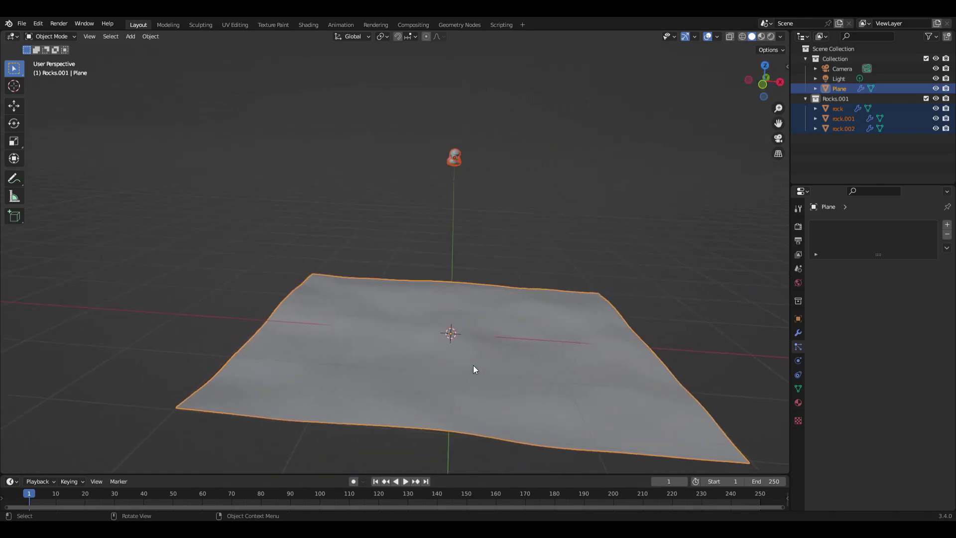
# Step: Start Scatter Objects and draw one scatter stroke from the plane's near-left corner area toward its middle
pyautogui.click(145, 39)
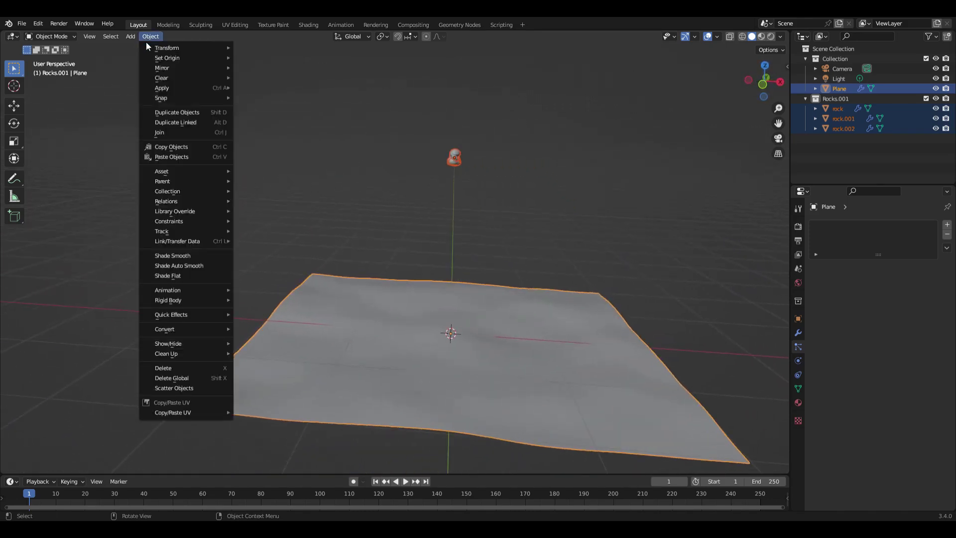
pyautogui.click(182, 391)
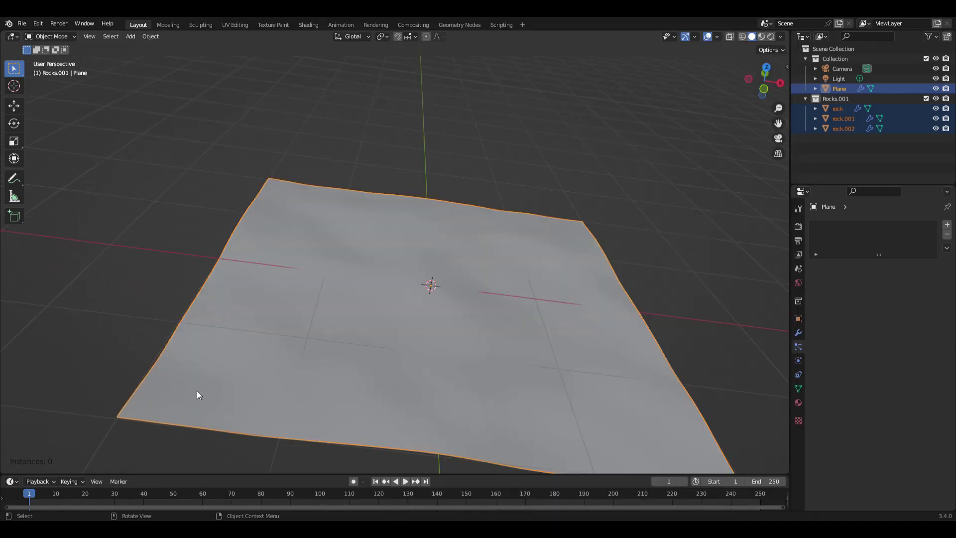
pyautogui.moveTo(199, 386)
pyautogui.mouseDown()
pyautogui.moveTo(304, 337)
pyautogui.moveTo(388, 324)
pyautogui.mouseUp()
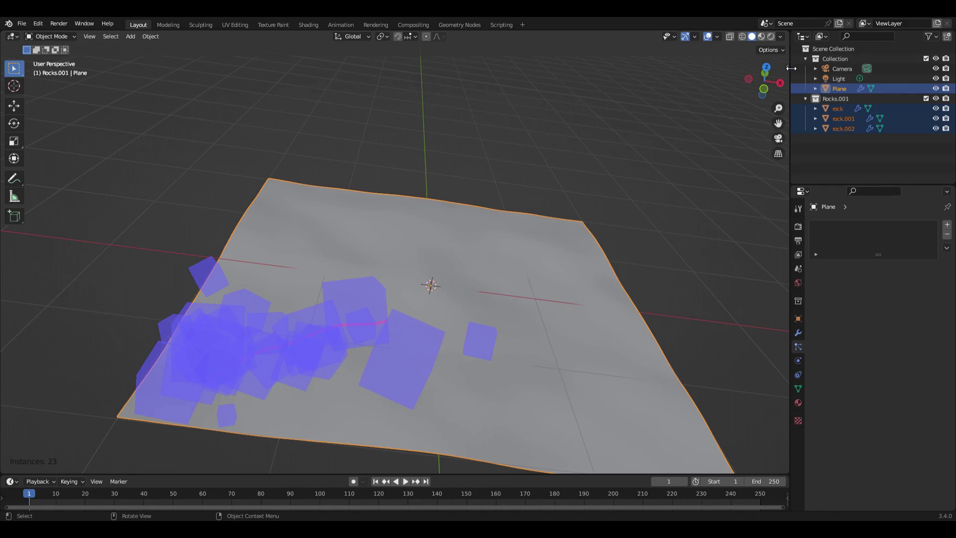
# Step: Set the object scatter density to 12.38, the radius to 0.75 m and the scale to 0.08
pyautogui.click(798, 209)
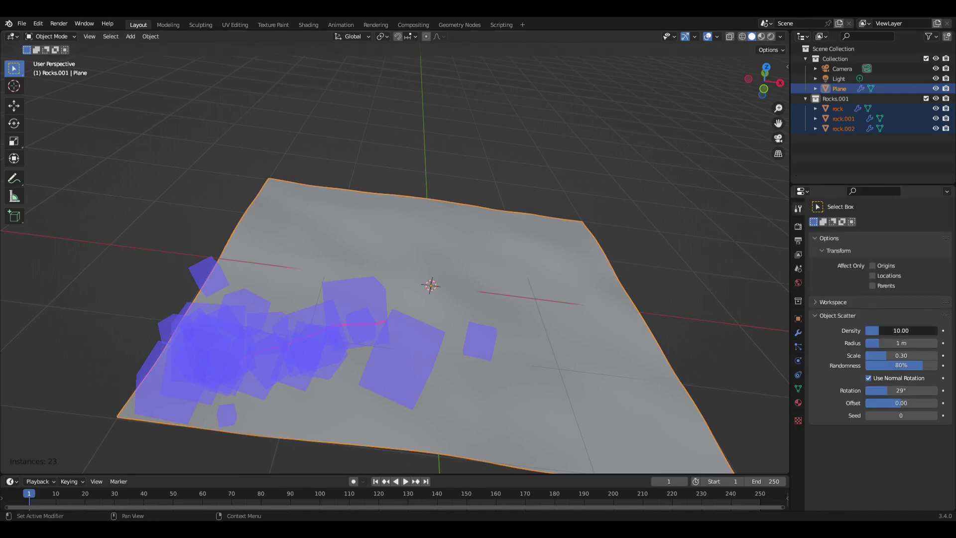
pyautogui.moveTo(879, 331); pyautogui.dragTo(911, 331)
pyautogui.moveTo(494, 375); pyautogui.dragTo(788, 387, button='middle')
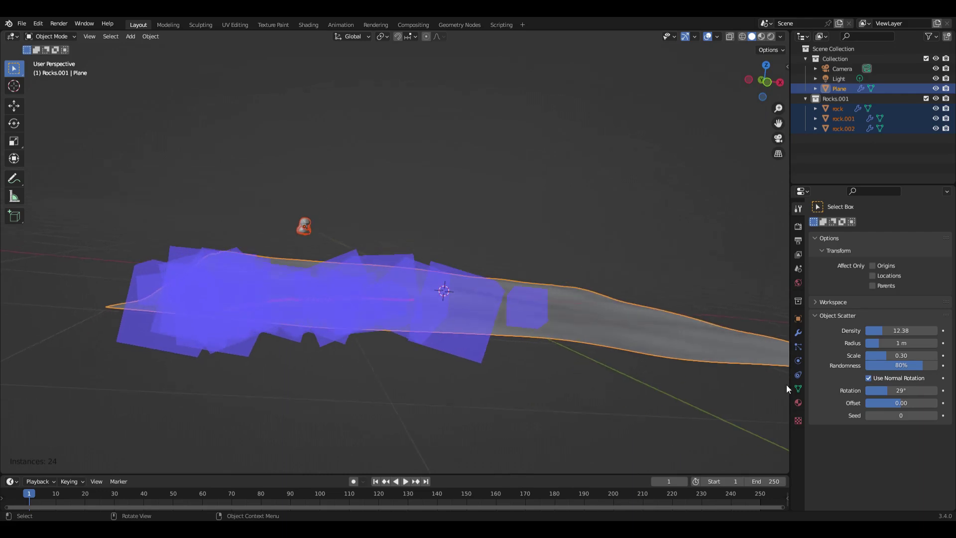
pyautogui.moveTo(914, 344); pyautogui.dragTo(897, 343)
pyautogui.moveTo(707, 341); pyautogui.dragTo(866, 363, button='middle')
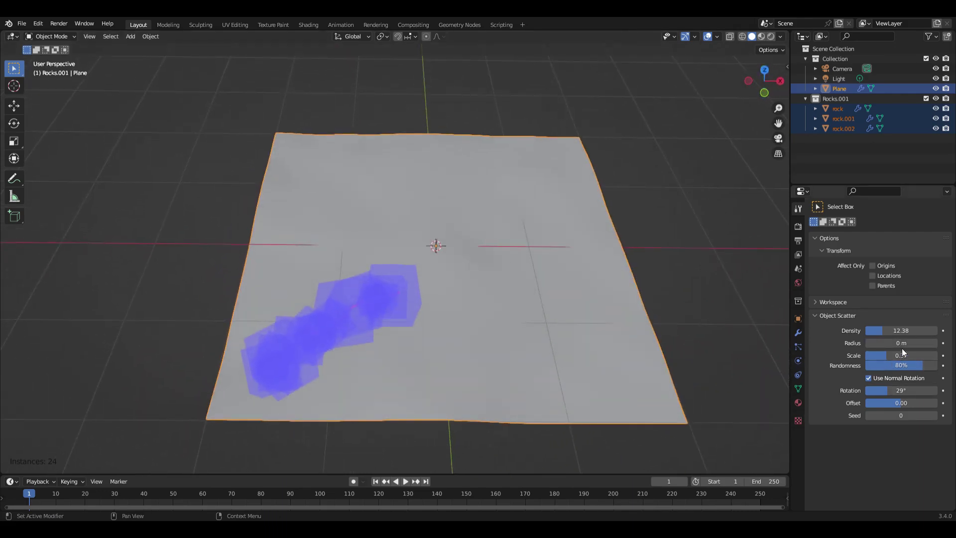
pyautogui.moveTo(901, 343); pyautogui.dragTo(885, 356)
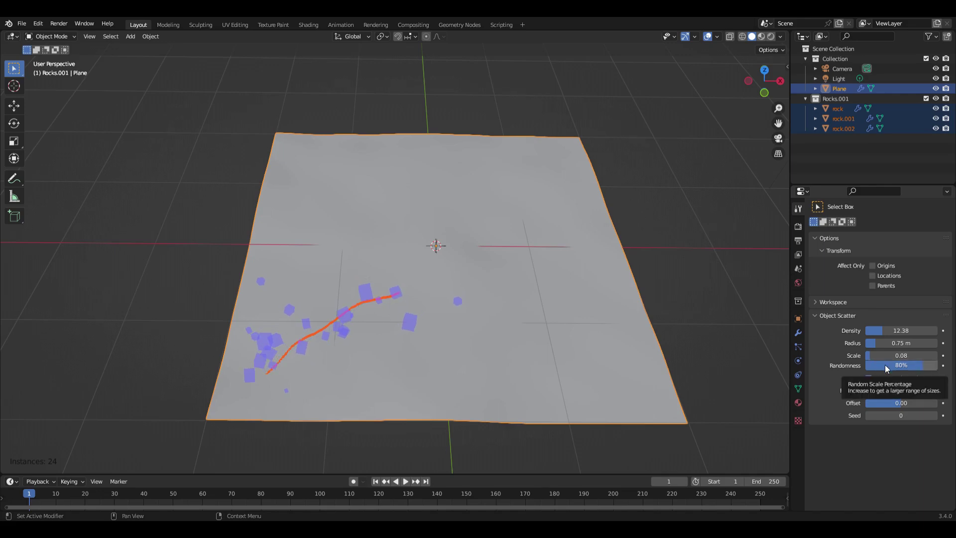
# Step: Set the scatter's scale randomness to 89%, rotation to 33° and offset to 0.30
pyautogui.moveTo(886, 364); pyautogui.dragTo(907, 365)
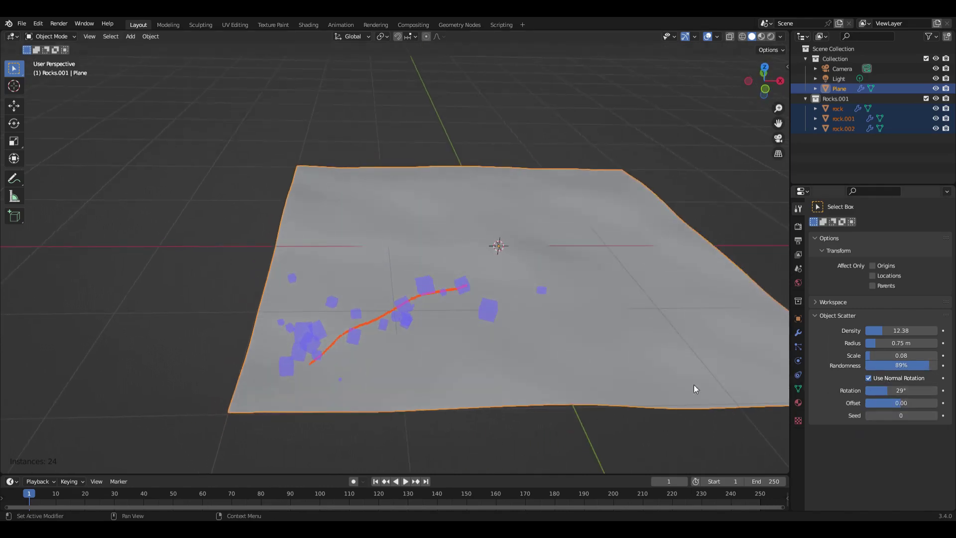
pyautogui.moveTo(695, 384); pyautogui.dragTo(625, 356, button='middle')
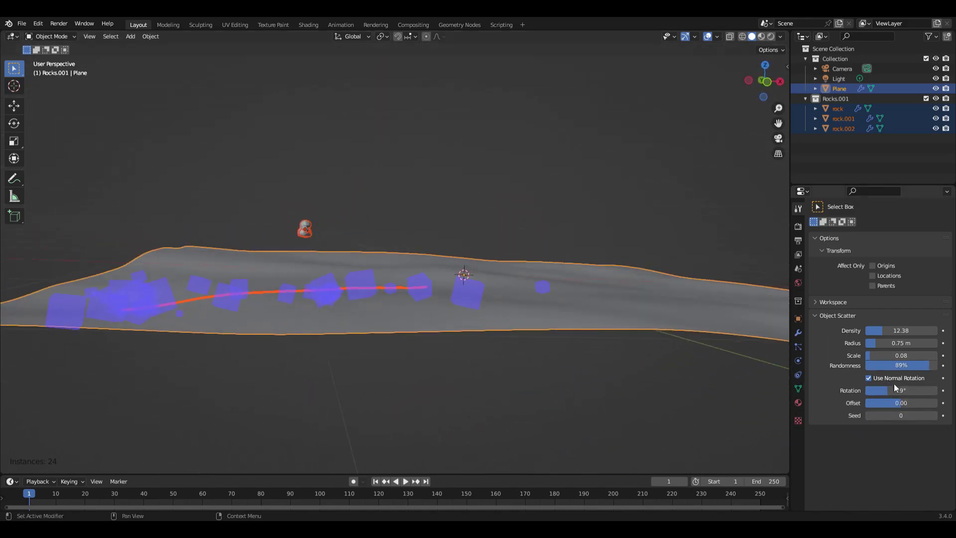
pyautogui.moveTo(883, 391); pyautogui.dragTo(911, 403)
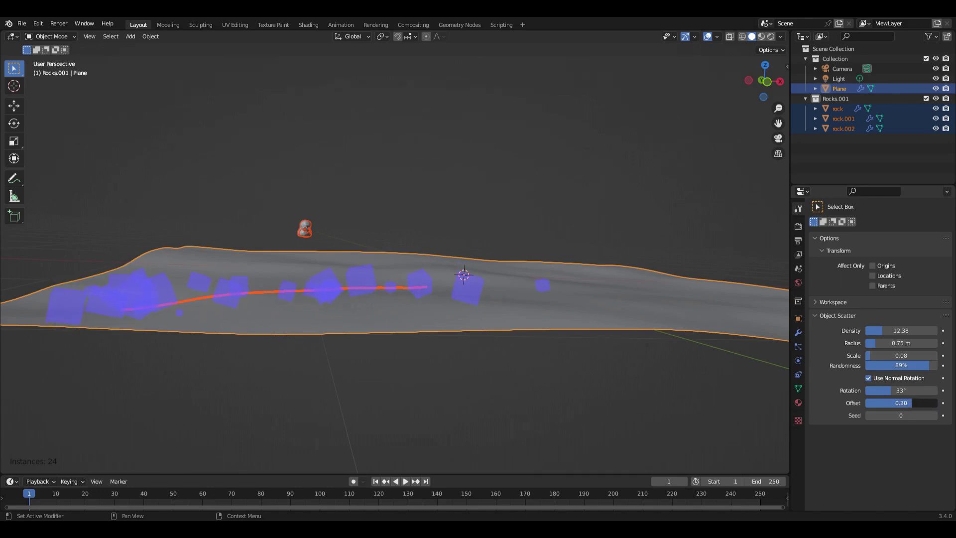
# Step: Vary the distribution of the scattered instances by raising the scatter seed to 7
pyautogui.click(934, 415)
pyautogui.click(934, 415)
pyautogui.moveTo(598, 339); pyautogui.dragTo(920, 407, button='middle')
pyautogui.doubleClick(934, 416)
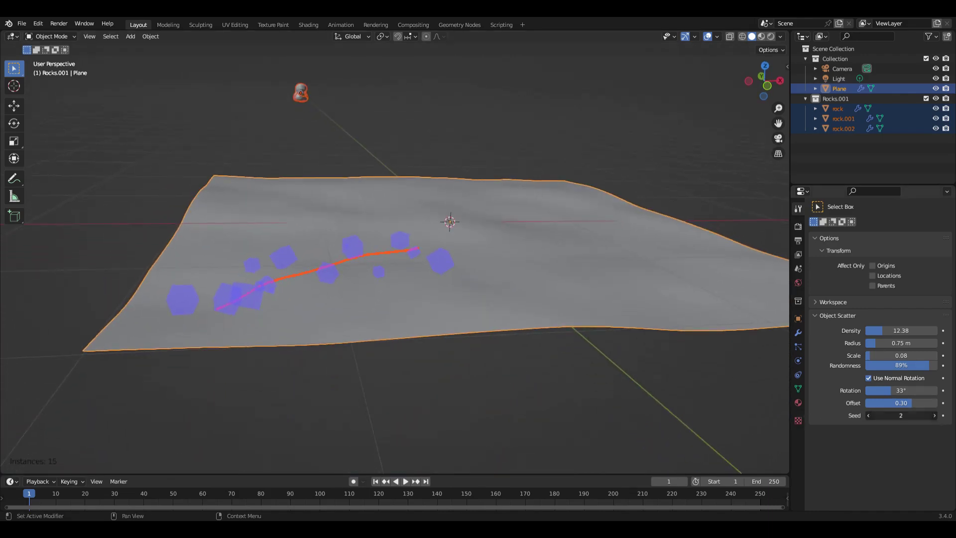
pyautogui.click(894, 432)
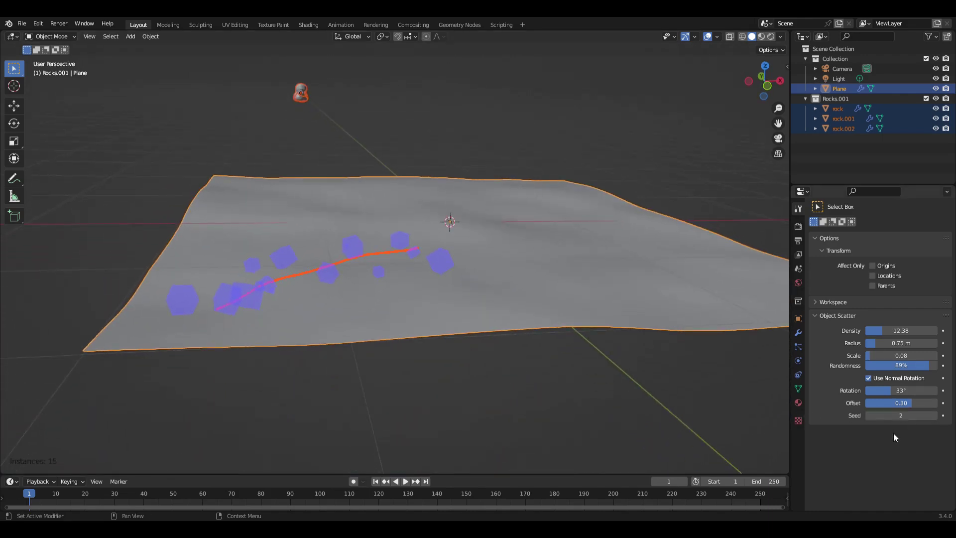
pyautogui.click(934, 417)
pyautogui.click(935, 417)
pyautogui.click(934, 416)
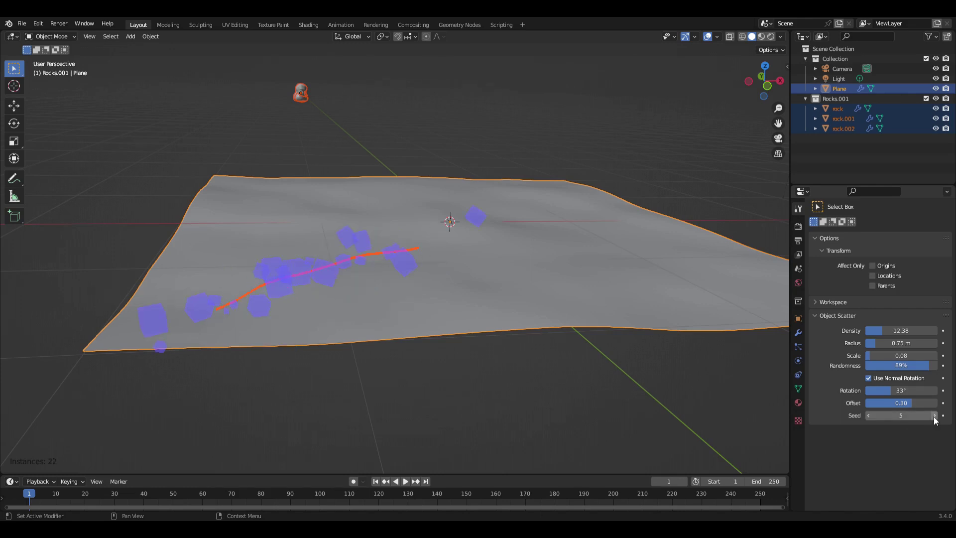
pyautogui.click(935, 416)
pyautogui.click(934, 415)
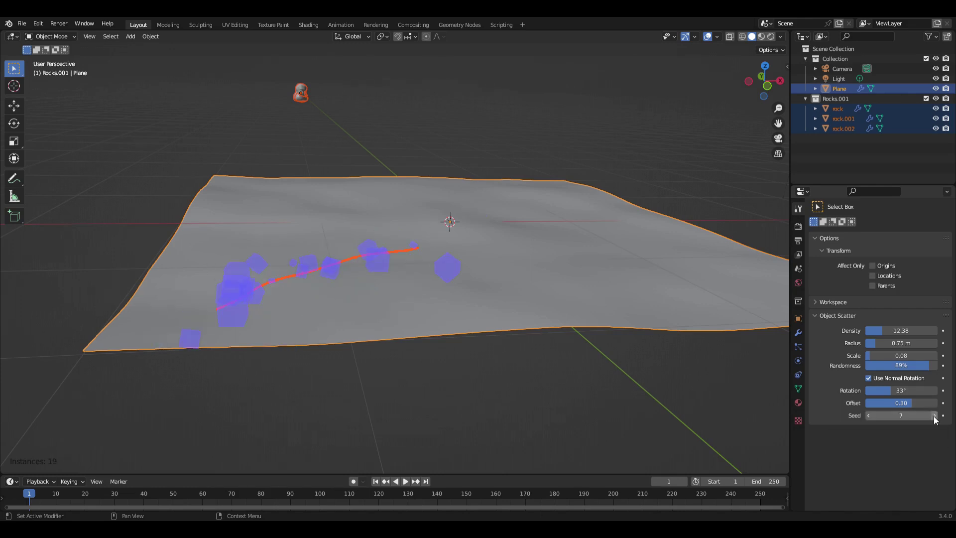
# Step: Try other distributions of the scattered instances and set the scatter seed to 4
pyautogui.click(934, 416)
pyautogui.click(867, 415)
pyautogui.click(868, 415)
pyautogui.click(868, 416)
pyautogui.click(868, 415)
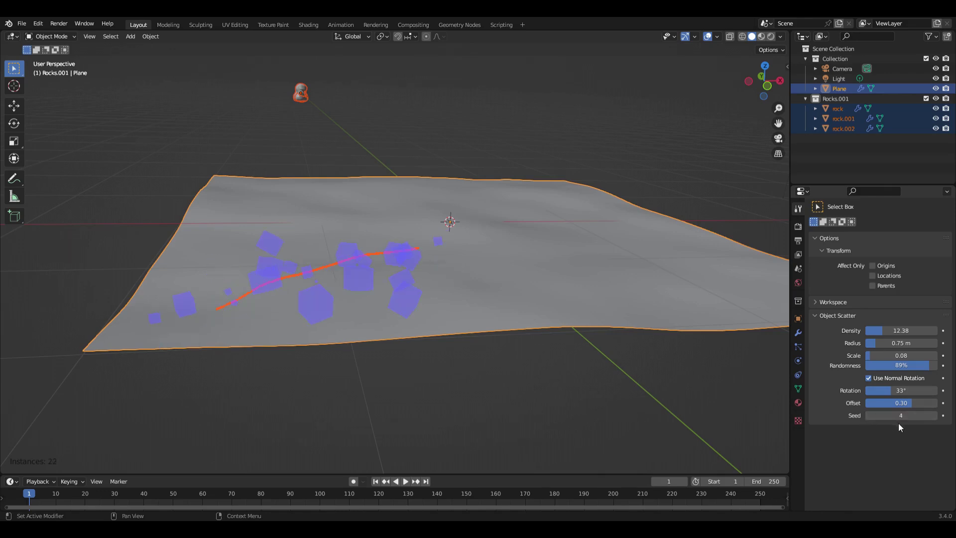
# Step: Draw three more scatter strokes on the plane, across its right half, near its near-right corner and in its far-left area, and confirm the scatter
pyautogui.moveTo(590, 282); pyautogui.dragTo(485, 330, button='middle')
pyautogui.scroll(1, 470, 330)
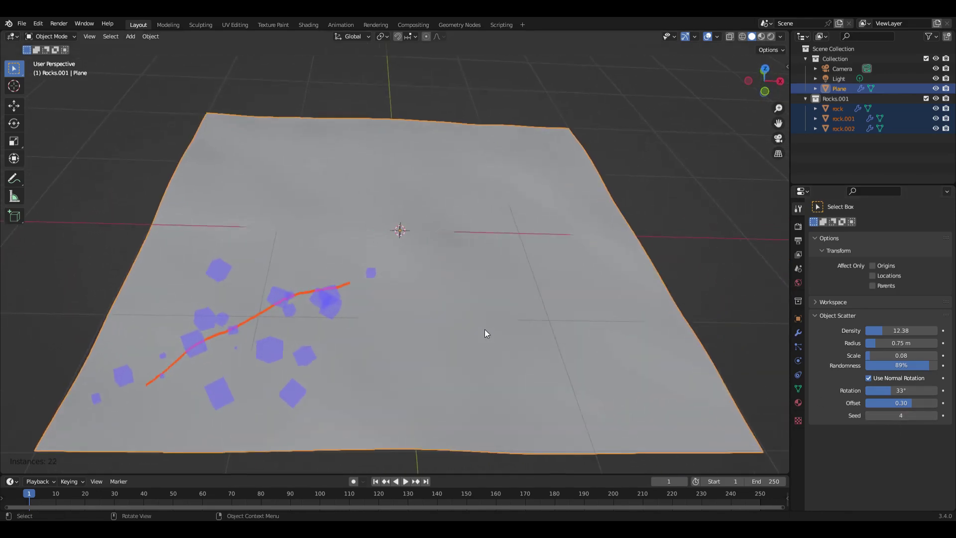
pyautogui.moveTo(466, 218)
pyautogui.mouseDown()
pyautogui.moveTo(519, 243)
pyautogui.moveTo(468, 346)
pyautogui.moveTo(506, 360)
pyautogui.mouseUp()
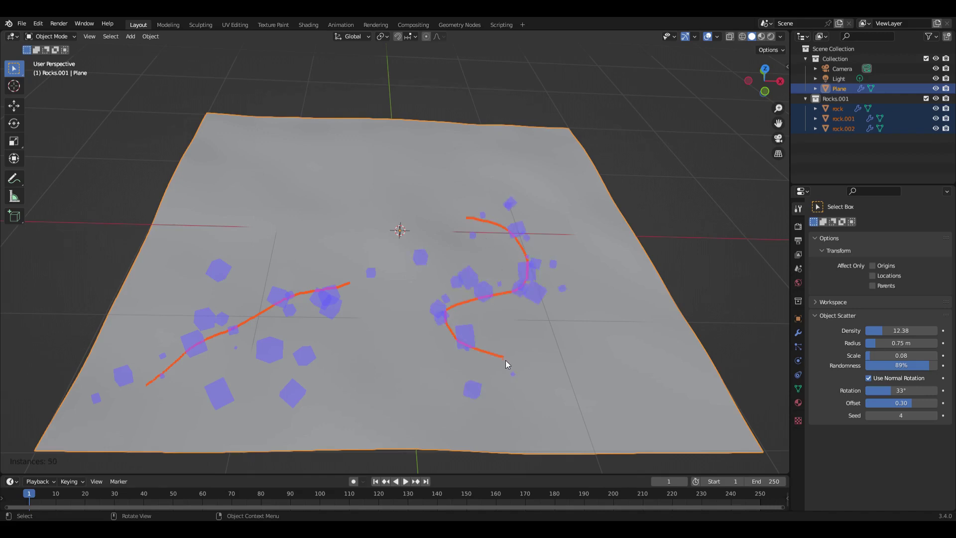
pyautogui.moveTo(571, 369); pyautogui.dragTo(644, 400)
pyautogui.moveTo(341, 177); pyautogui.dragTo(266, 179)
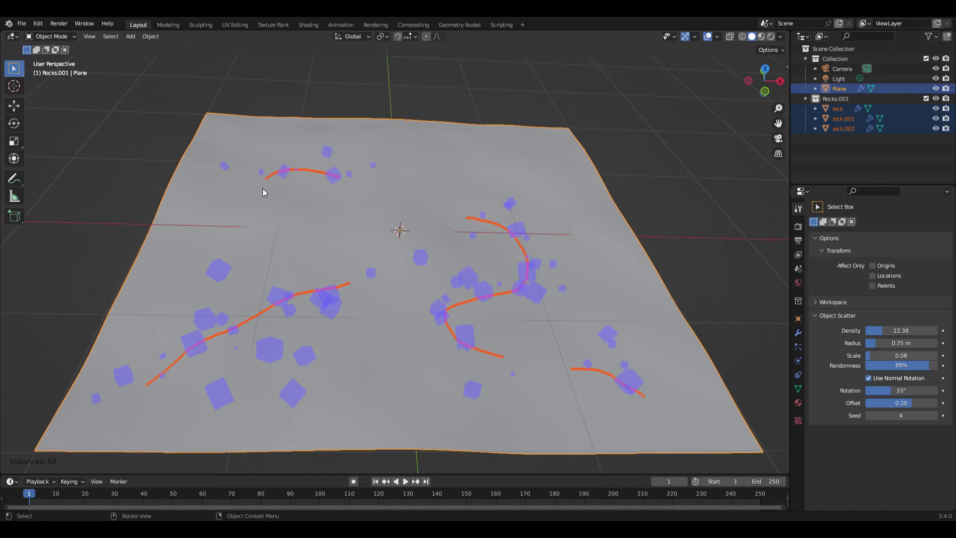
pyautogui.moveTo(534, 213); pyautogui.dragTo(542, 195, button='middle')
pyautogui.scroll(-2, 542, 195)
pyautogui.moveTo(547, 245); pyautogui.dragTo(553, 231, button='middle')
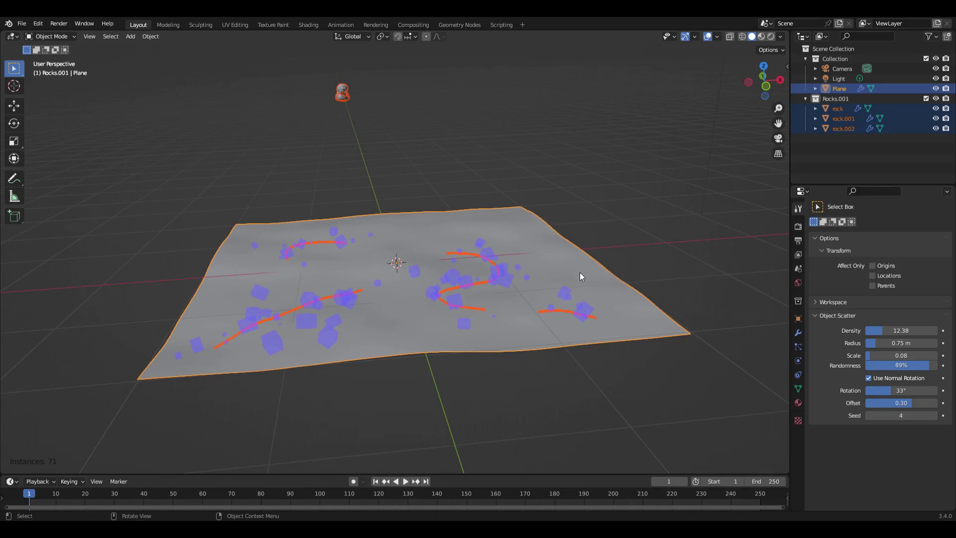
pyautogui.press('Return')
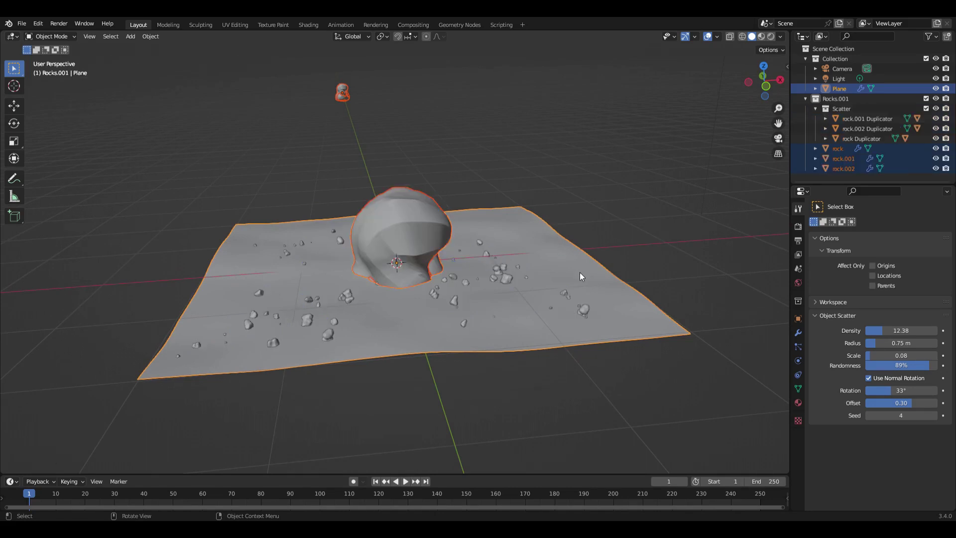
# Step: Hide the oversized rock copies sitting at the centre of the plane so only the small scattered rocks remain
pyautogui.moveTo(580, 273); pyautogui.dragTo(441, 273, button='middle')
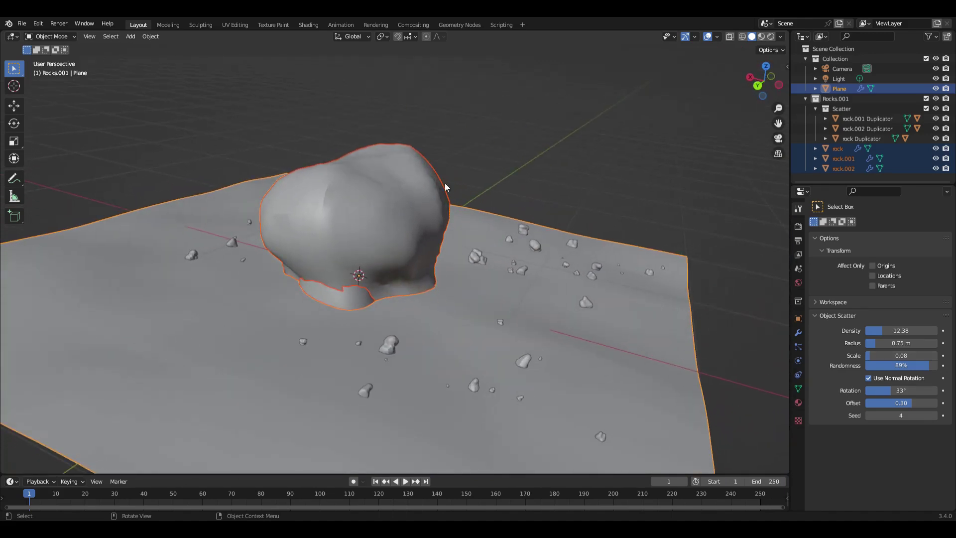
pyautogui.click(361, 206)
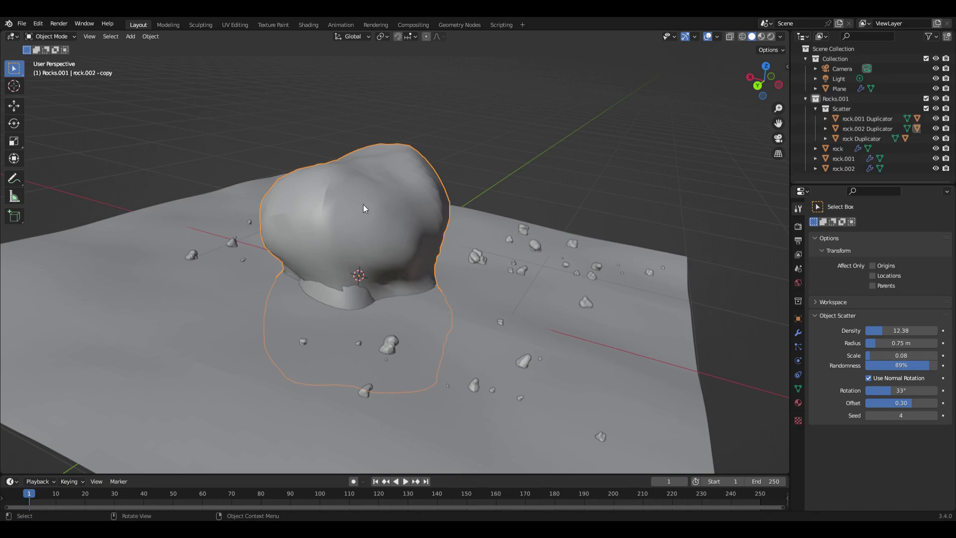
pyautogui.press('h')
pyautogui.click(360, 217)
pyautogui.press('h')
pyautogui.click(387, 243)
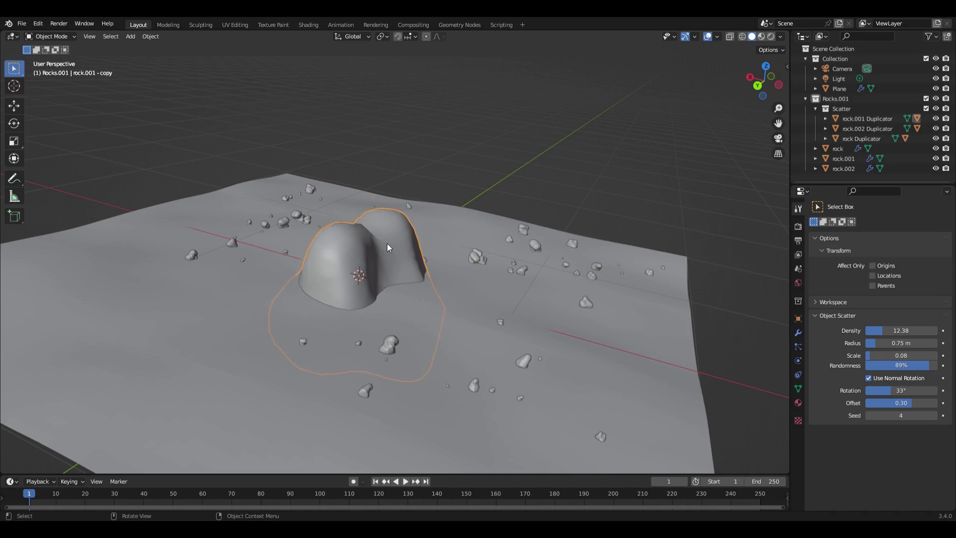
pyautogui.press('Delete')
pyautogui.moveTo(307, 306); pyautogui.dragTo(455, 273, button='middle')
pyautogui.click(468, 266)
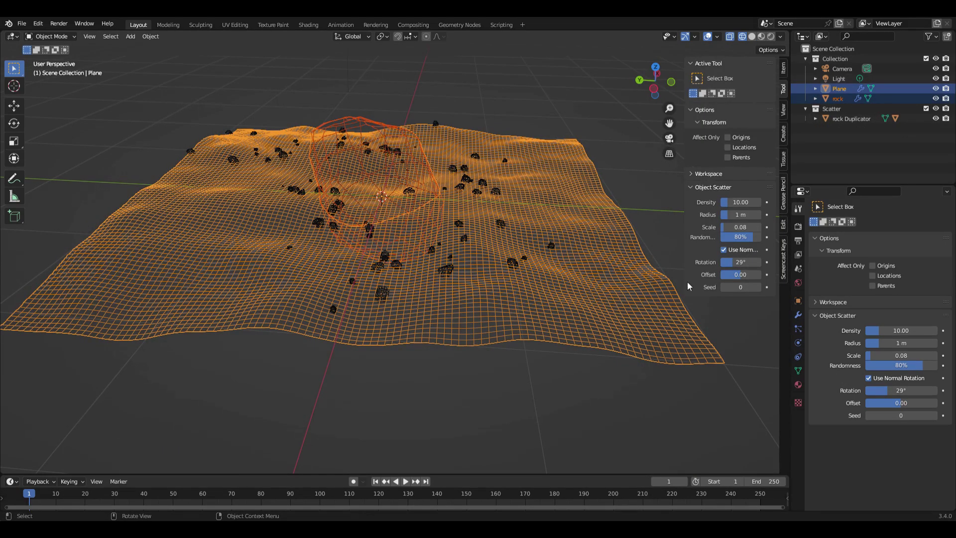
# Step: Compare solid and wireframe shading of the single-rock scatter scene and examine one scattered rock's mesh up close in wireframe
pyautogui.click(752, 37)
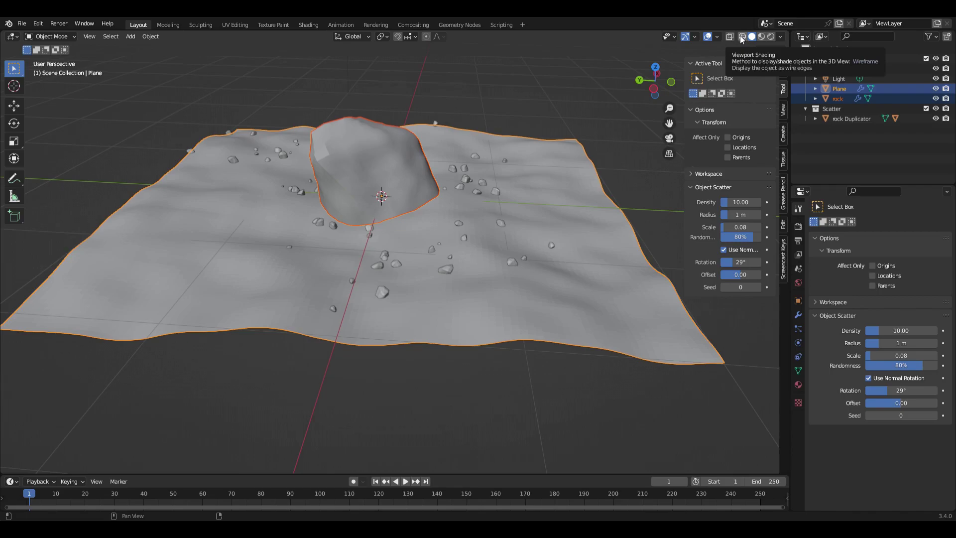
pyautogui.click(743, 37)
pyautogui.moveTo(634, 279)
pyautogui.mouseDown(button='middle')
pyautogui.moveTo(509, 188)
pyautogui.moveTo(485, 228)
pyautogui.mouseUp(button='middle')
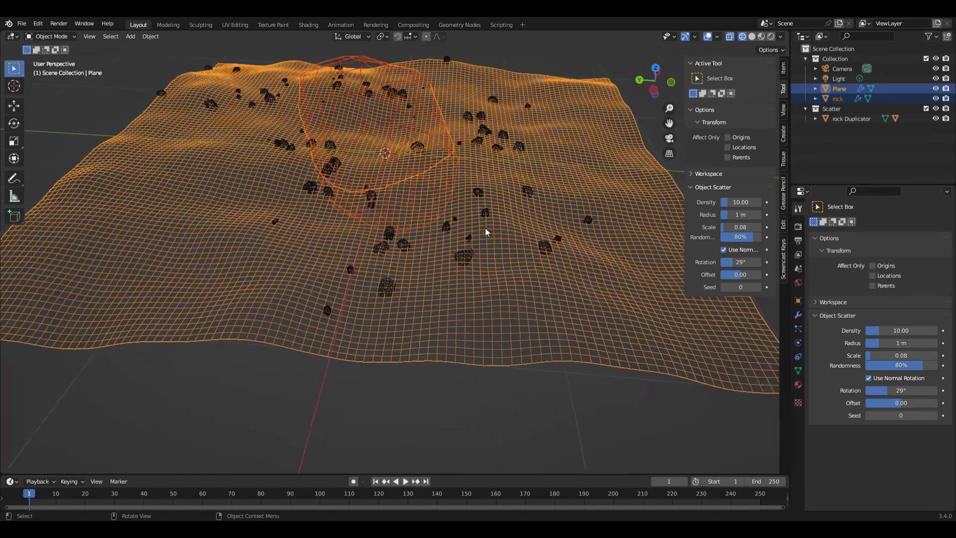
pyautogui.scroll(10, 485, 228)
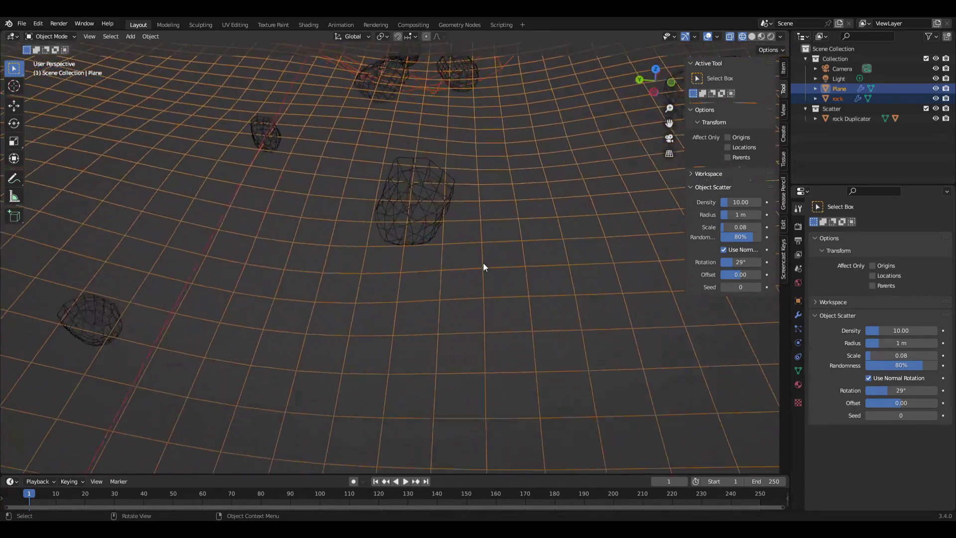
pyautogui.scroll(8, 482, 263)
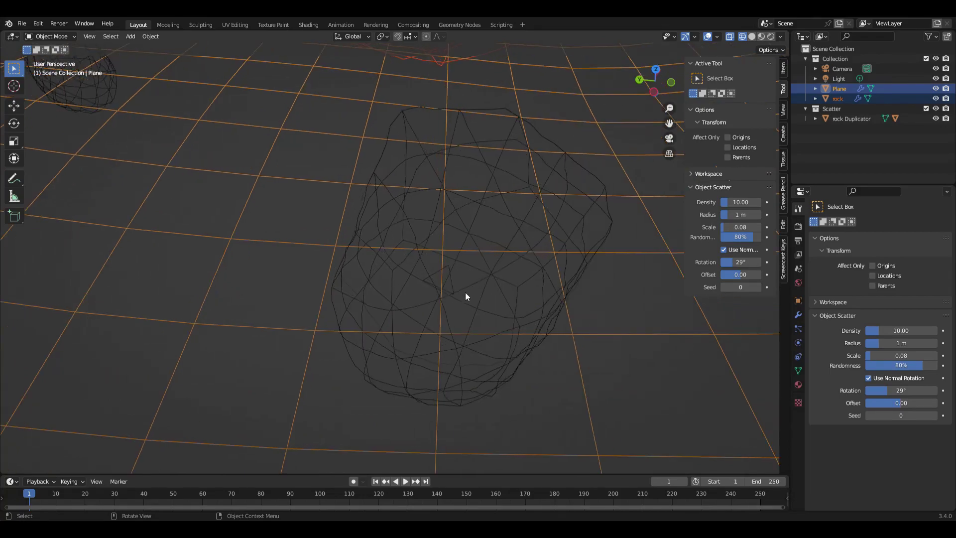
# Step: Select the rock Duplicator through one scattered rock, examine its instances across the plane and open its object properties
pyautogui.click(450, 283)
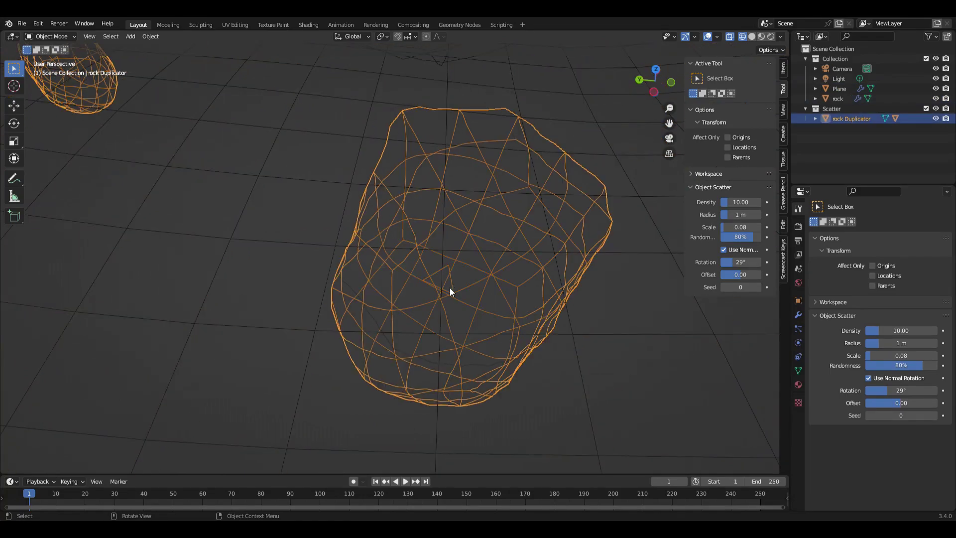
pyautogui.moveTo(432, 269)
pyautogui.mouseDown(button='middle')
pyautogui.moveTo(419, 290)
pyautogui.moveTo(432, 286)
pyautogui.mouseUp(button='middle')
pyautogui.scroll(-6, 441, 213)
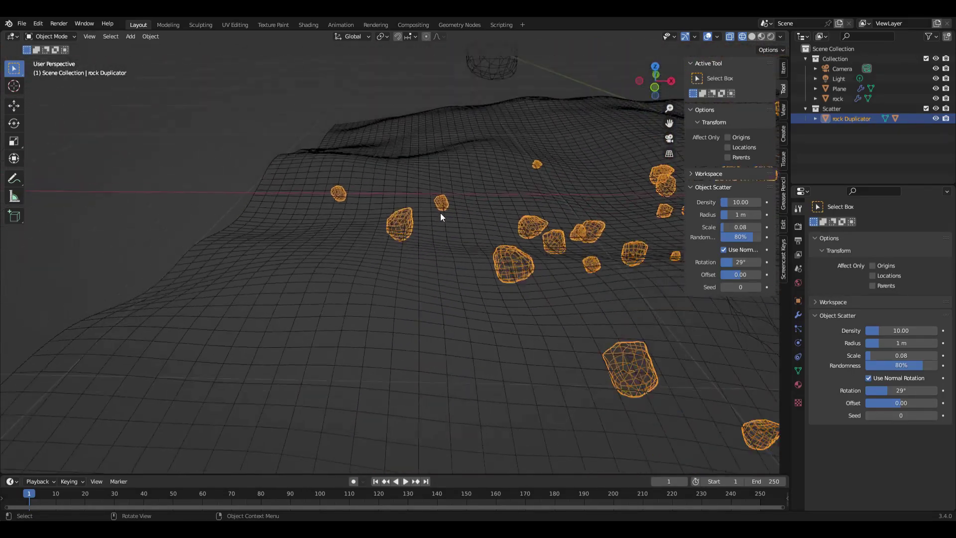
pyautogui.moveTo(440, 213); pyautogui.dragTo(487, 391, button='middle')
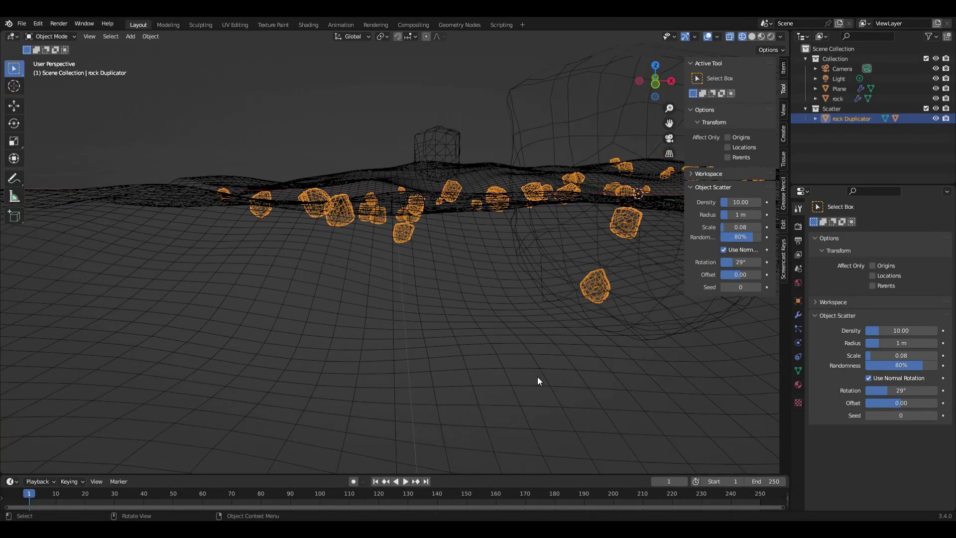
pyautogui.scroll(3, 538, 377)
pyautogui.moveTo(539, 376); pyautogui.dragTo(519, 388, button='middle')
pyautogui.scroll(2, 464, 353)
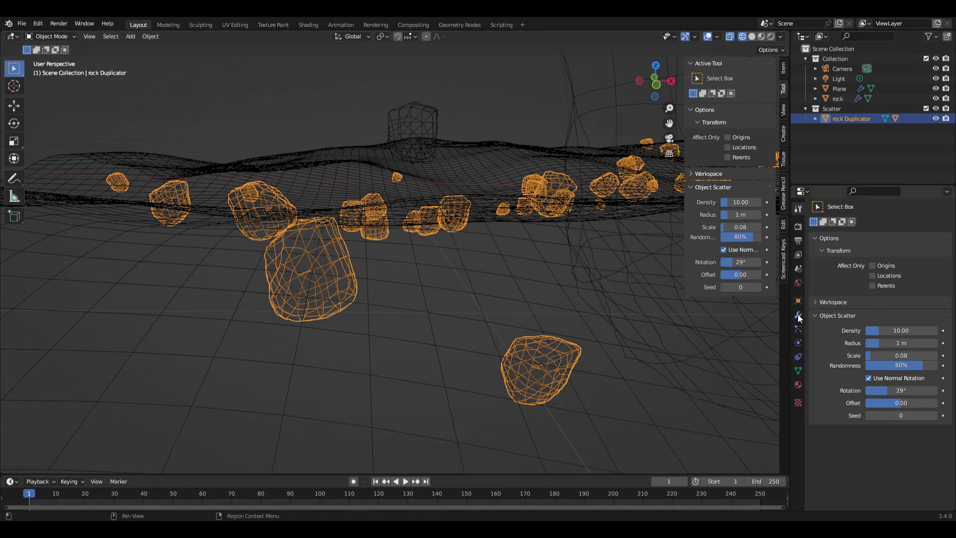
pyautogui.click(798, 300)
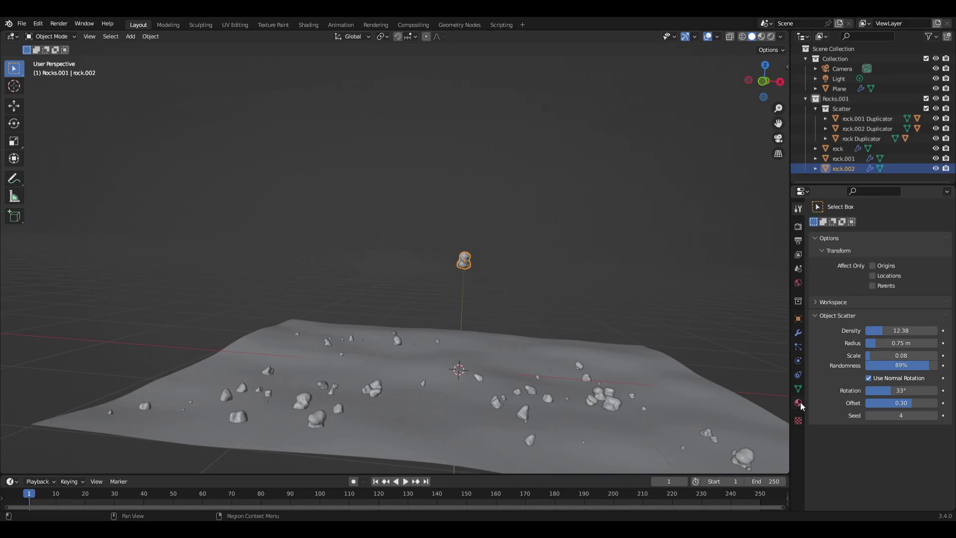
# Step: Create a new material for rock.002 and open it in the Shading workspace
pyautogui.click(799, 402)
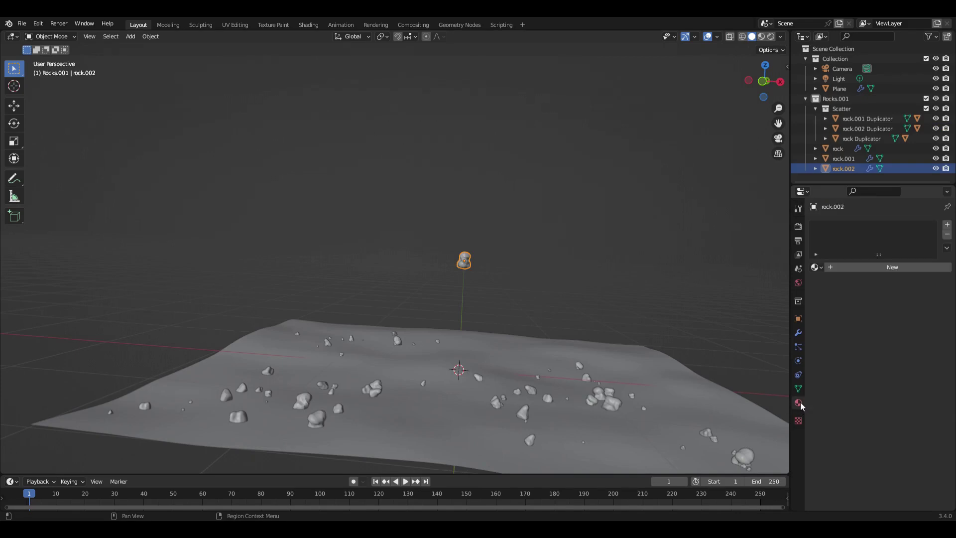
pyautogui.click(854, 267)
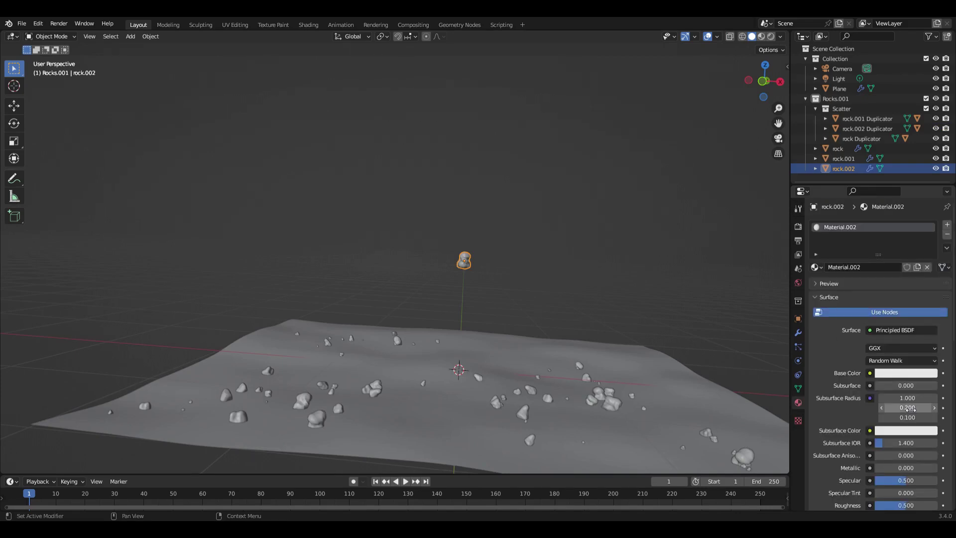
pyautogui.click(304, 25)
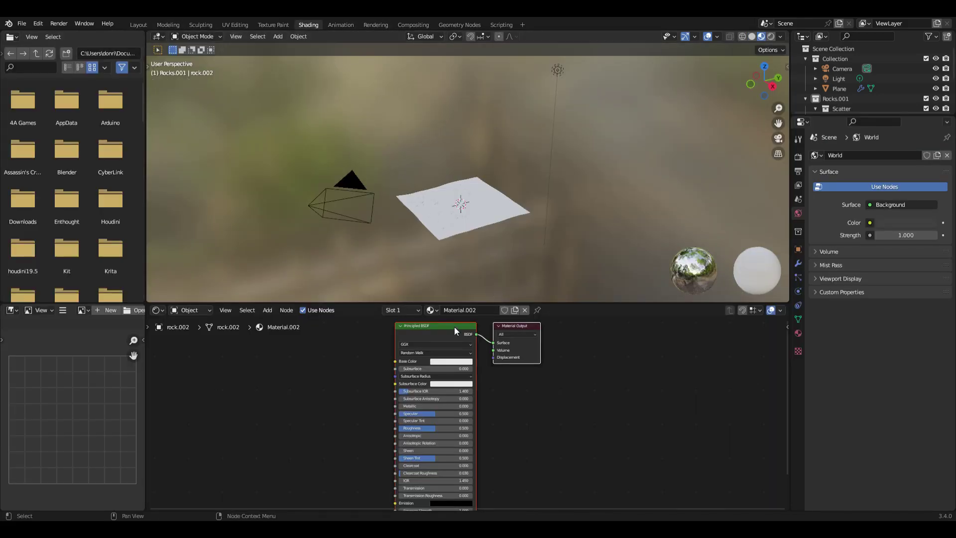
# Step: Make room beside the Principled BSDF and load the rock_boulder_dry texture maps onto it with Node Wrangler's Principled Texture Setup
pyautogui.moveTo(446, 327); pyautogui.dragTo(582, 322)
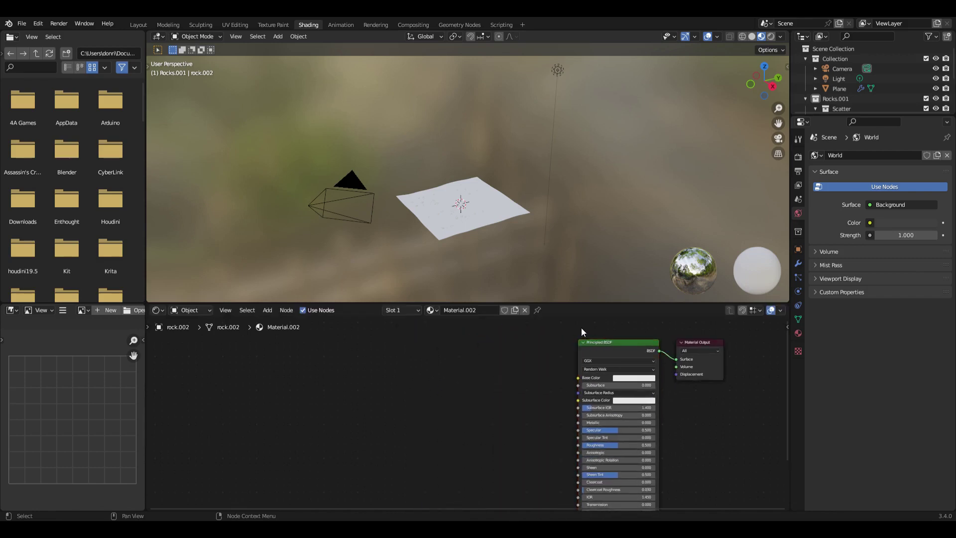
pyautogui.click(602, 349)
pyautogui.press('shift')
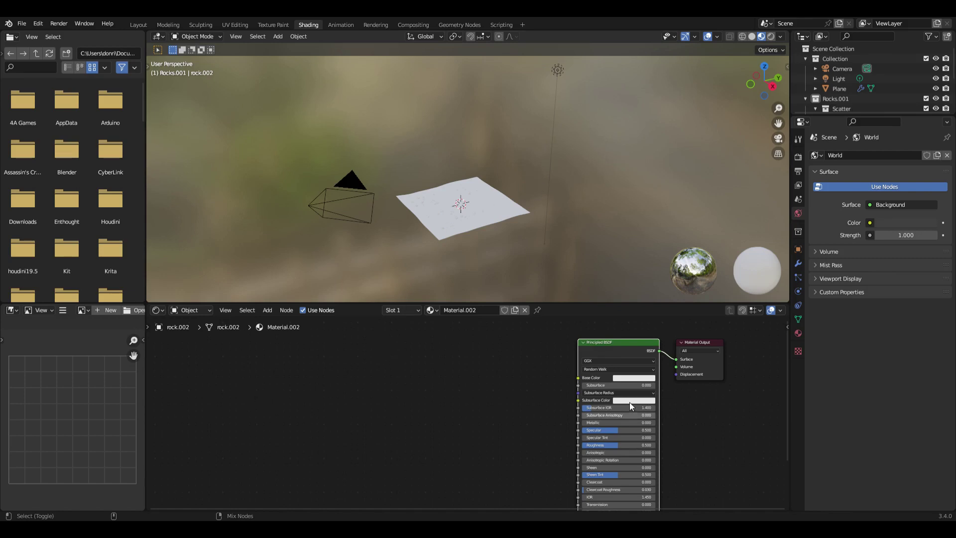
pyautogui.hotkey('ctrl', 'shift', 't')
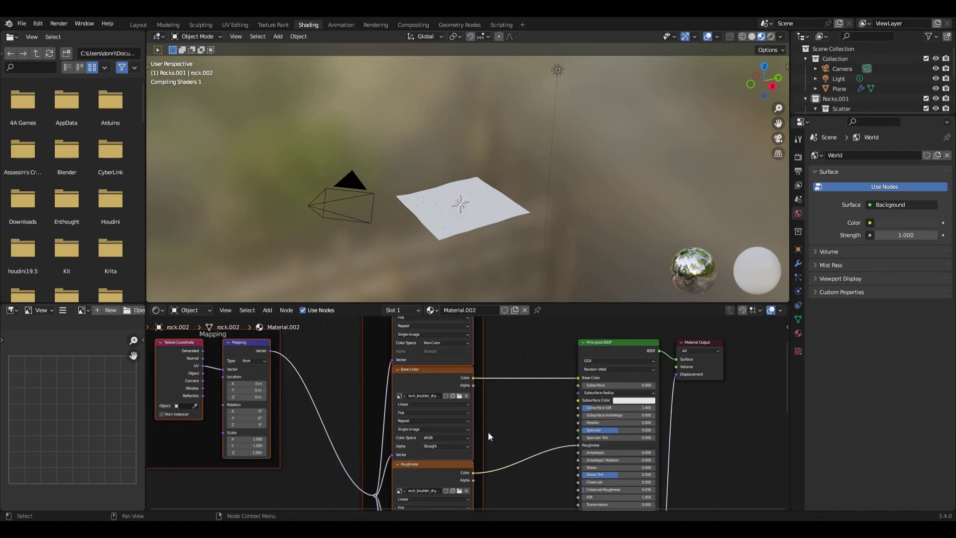
pyautogui.scroll(-2, 501, 437)
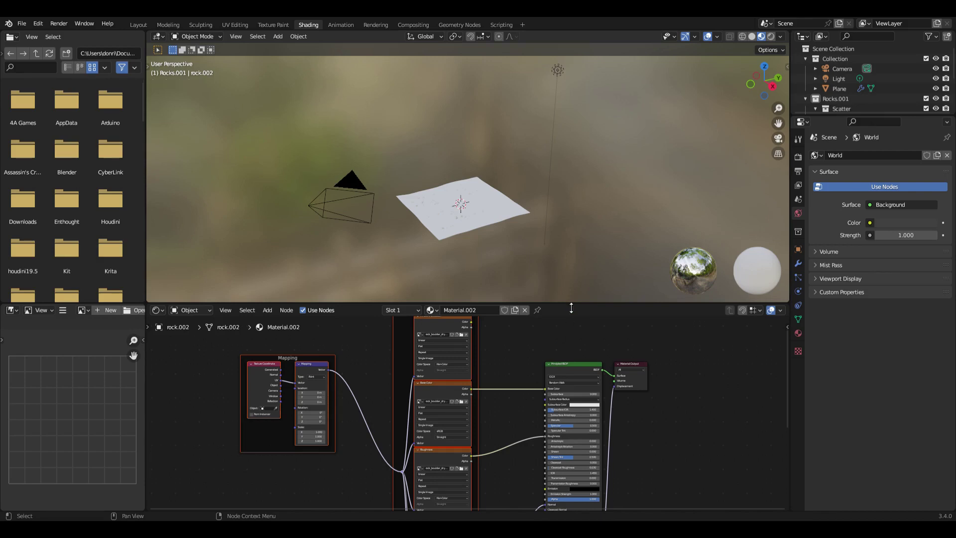
# Step: Enlarge the node editor and examine the rock material's texture, Normal Map, Displacement and Mapping nodes and their connections
pyautogui.moveTo(571, 308); pyautogui.dragTo(554, 170)
pyautogui.keyDown('shift'); pyautogui.scroll(-5, 552, 361); pyautogui.keyUp('shift')
pyautogui.scroll(4, 527, 378)
pyautogui.keyDown('shift'); pyautogui.scroll(-1, 529, 381); pyautogui.keyUp('shift')
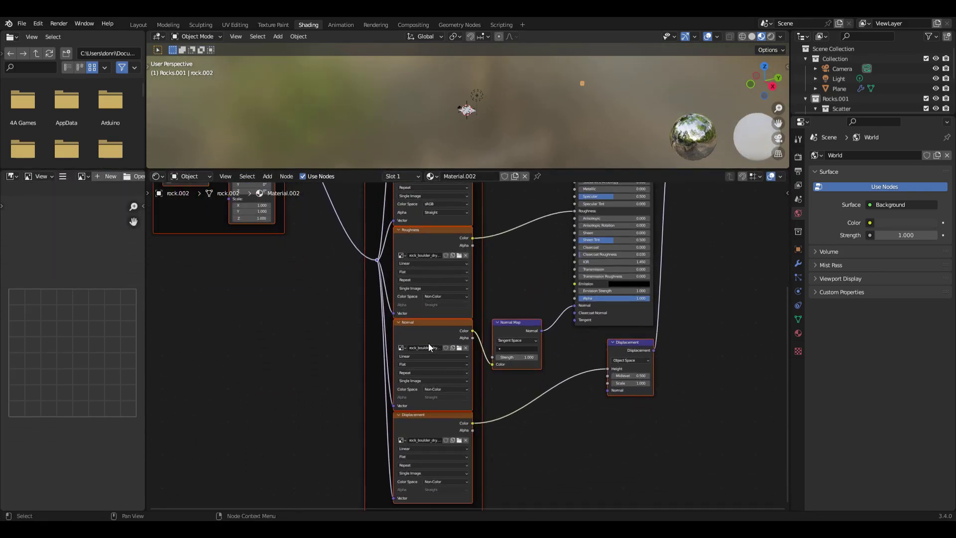
pyautogui.scroll(2, 428, 343)
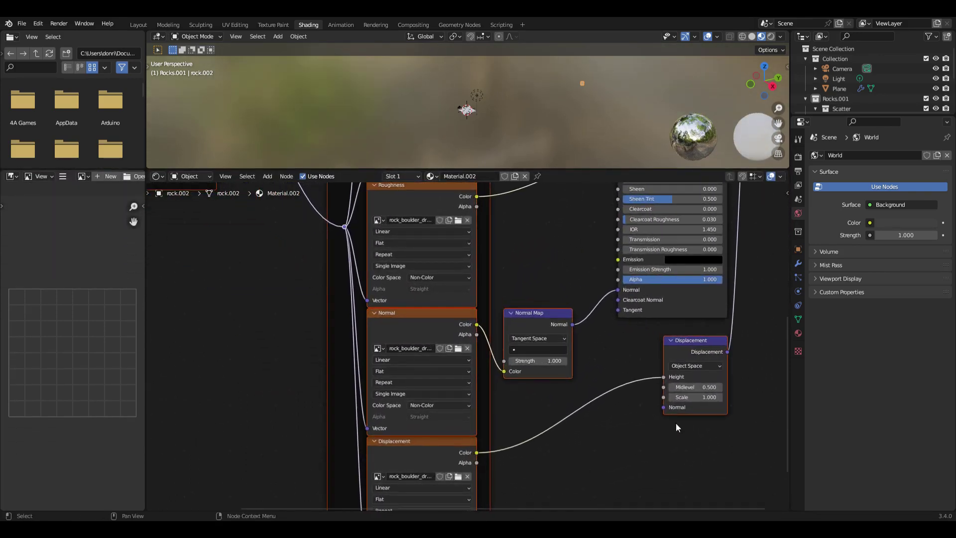
pyautogui.moveTo(757, 267); pyautogui.dragTo(705, 399, button='middle')
pyautogui.moveTo(708, 317); pyautogui.dragTo(681, 404, button='middle')
pyautogui.moveTo(458, 460); pyautogui.dragTo(502, 421, button='middle')
pyautogui.moveTo(402, 335); pyautogui.dragTo(401, 399, button='middle')
pyautogui.scroll(-1, 401, 397)
pyautogui.moveTo(295, 354); pyautogui.dragTo(399, 398, button='middle')
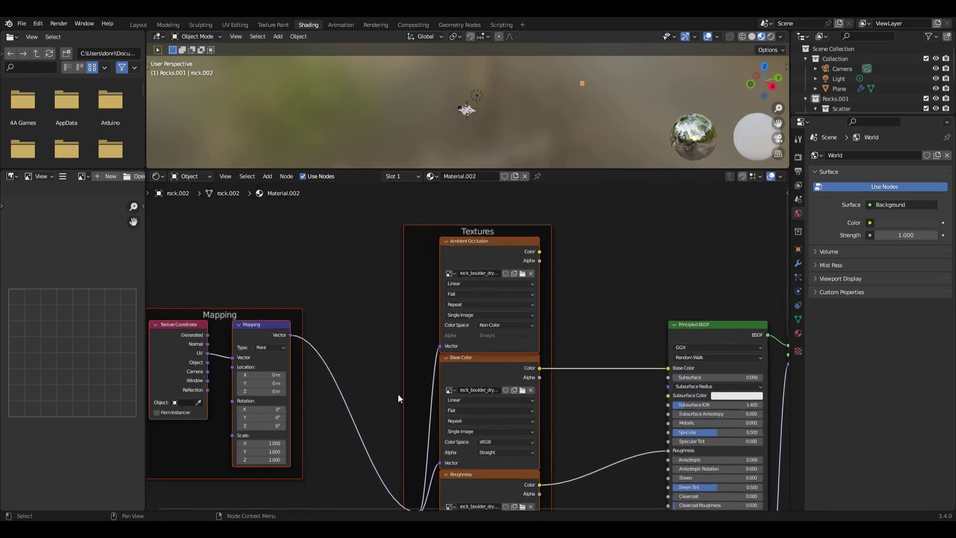
pyautogui.scroll(1, 398, 399)
pyautogui.moveTo(295, 397); pyautogui.dragTo(404, 397, button='middle')
pyautogui.scroll(-1, 578, 252)
pyautogui.moveTo(578, 252); pyautogui.dragTo(472, 320, button='middle')
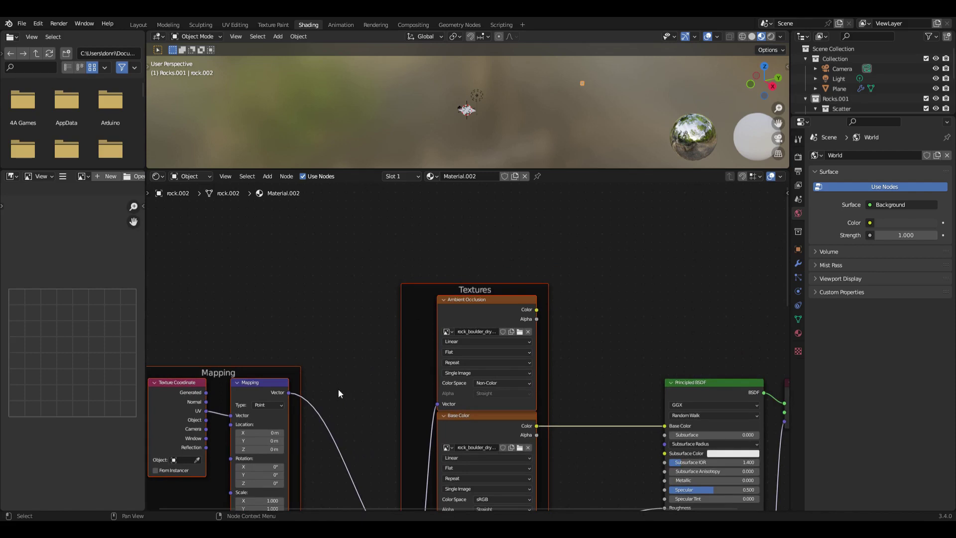
# Step: Reposition the Mapping and Textures nodes and connect the Texture Coordinate's Generated output to the Mapping node's Vector input
pyautogui.moveTo(205, 393); pyautogui.dragTo(228, 415)
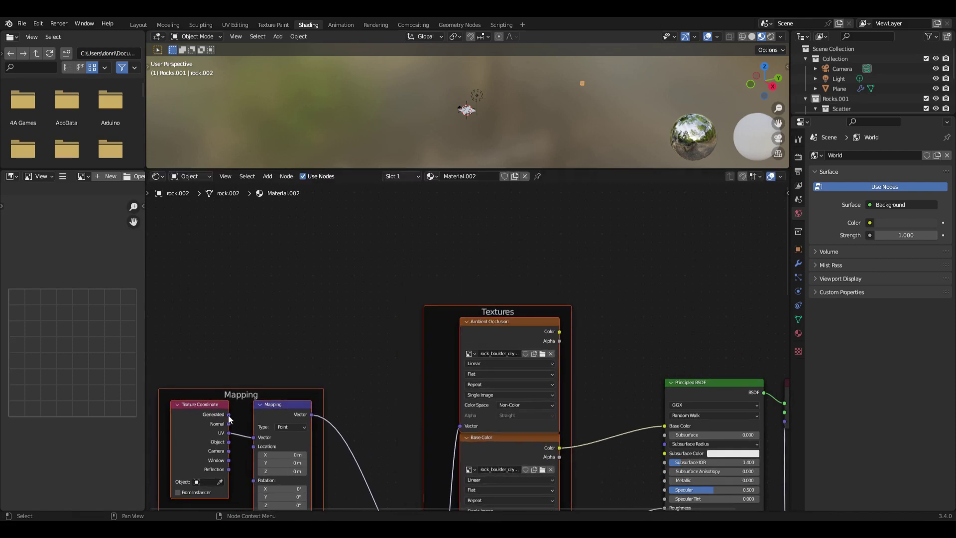
pyautogui.press('g')
pyautogui.click(237, 426)
pyautogui.click(237, 426)
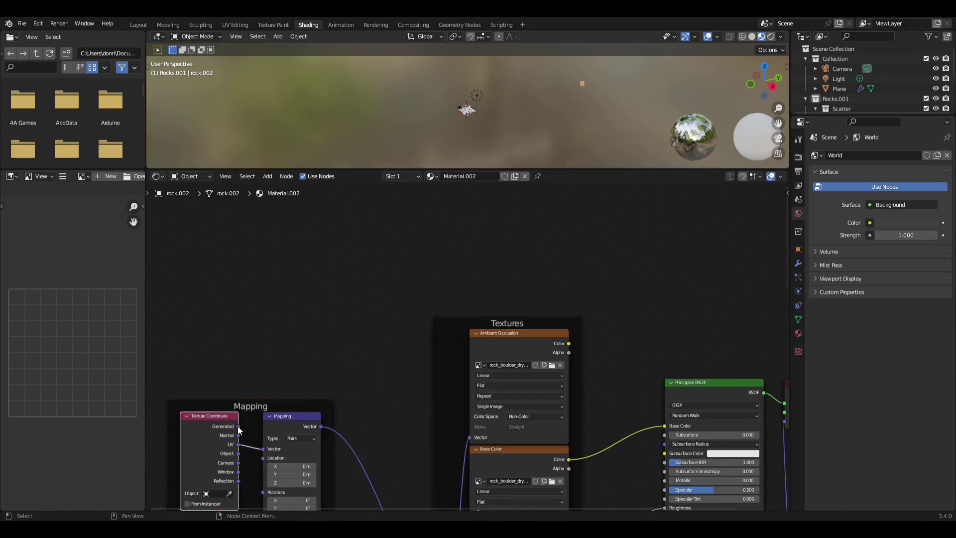
pyautogui.moveTo(238, 426); pyautogui.dragTo(249, 436)
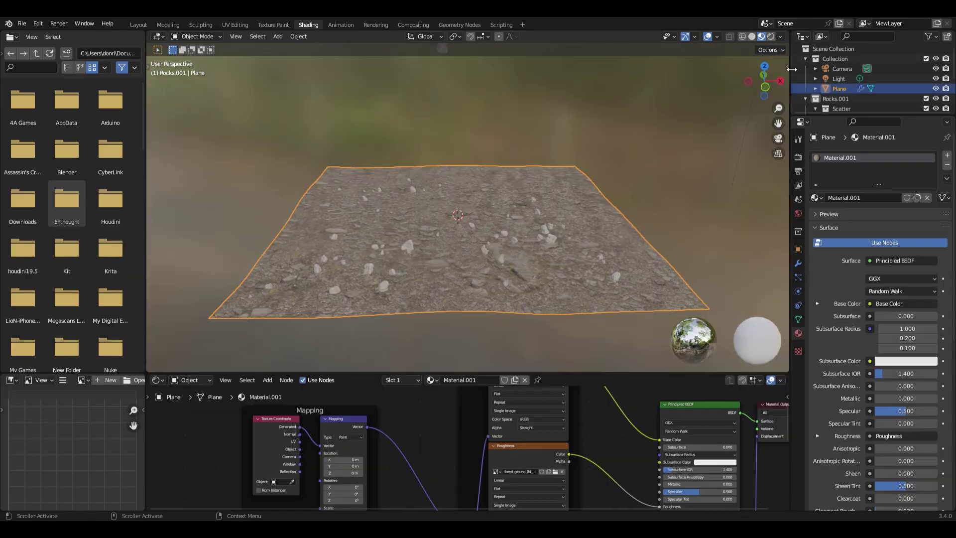
# Step: Create a dynamic sky with the Dynamic Sky add-on and set Dynamic_1 as the scene's world
pyautogui.click(787, 67)
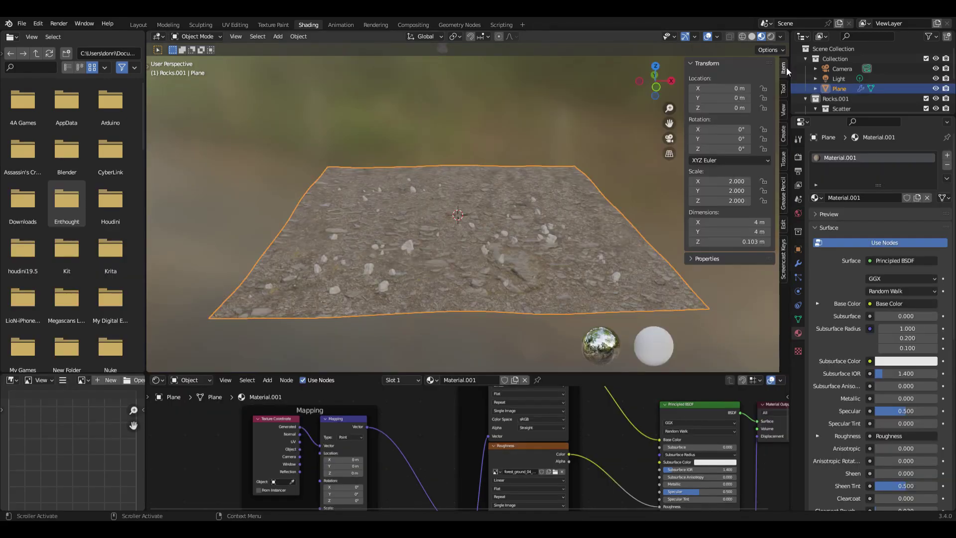
pyautogui.click(784, 133)
pyautogui.click(698, 118)
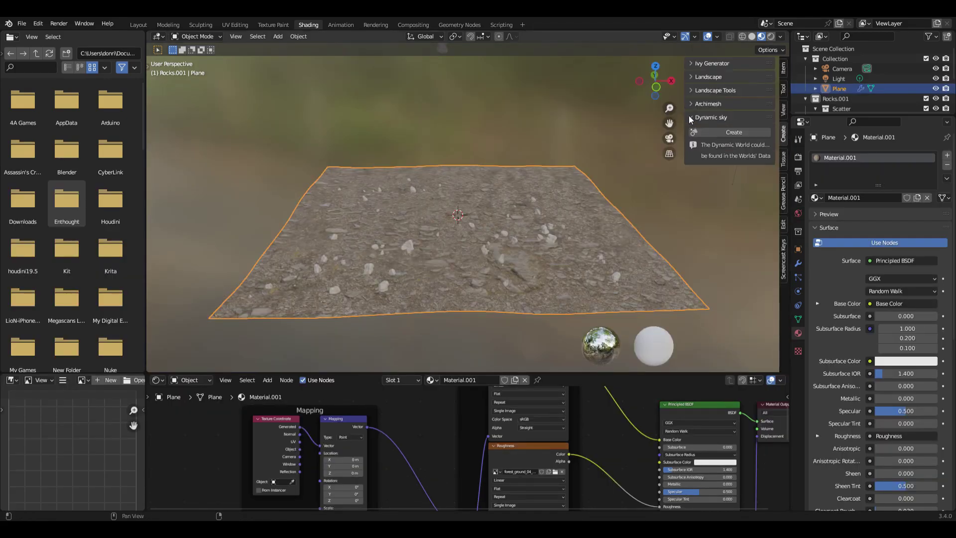
pyautogui.click(741, 133)
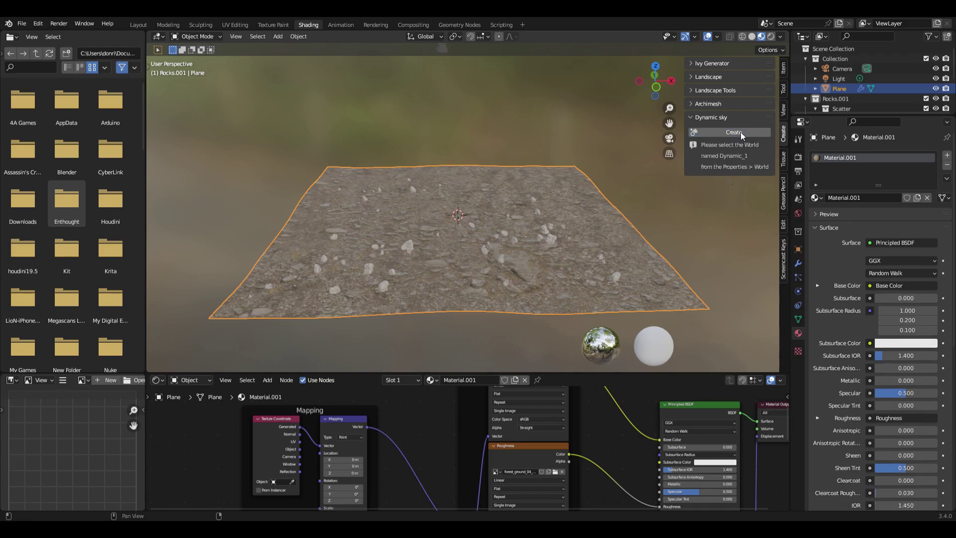
pyautogui.click(799, 214)
pyautogui.click(815, 156)
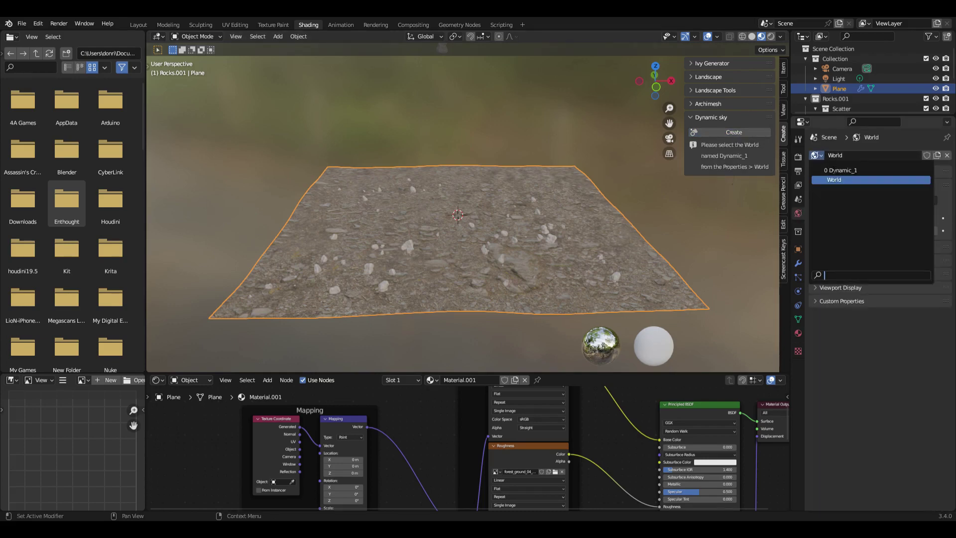
pyautogui.click(834, 171)
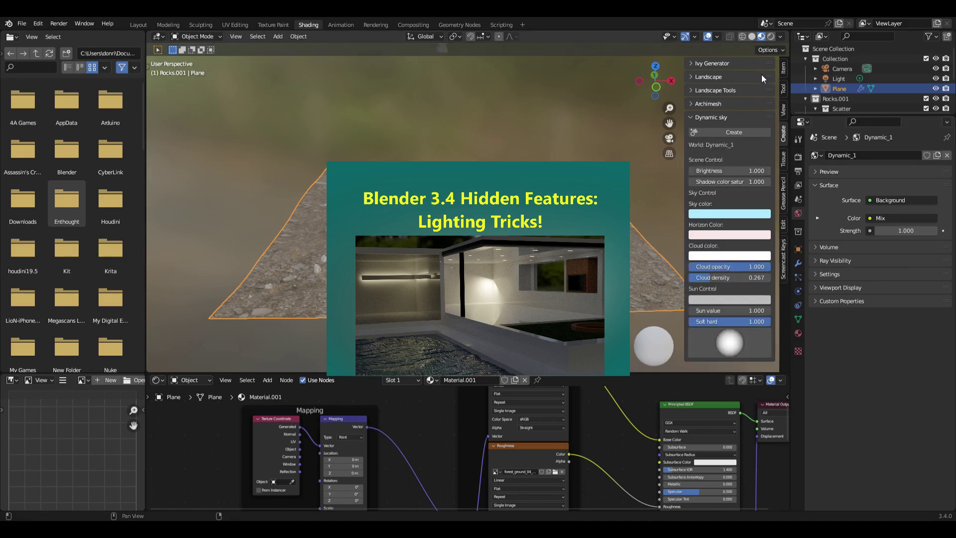
# Step: Switch the viewport to rendered shading and lower the dynamic sky's brightness
pyautogui.click(771, 37)
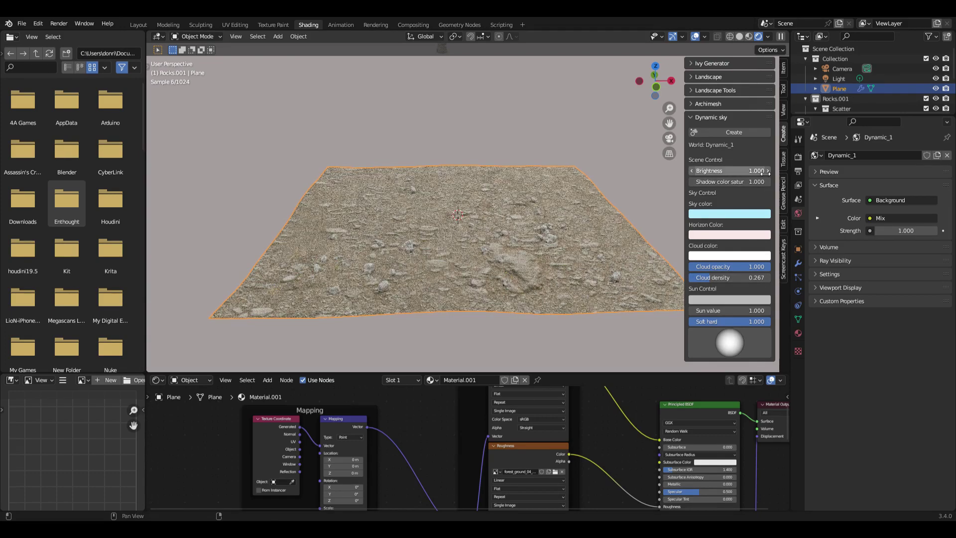
pyautogui.moveTo(764, 174); pyautogui.dragTo(728, 173)
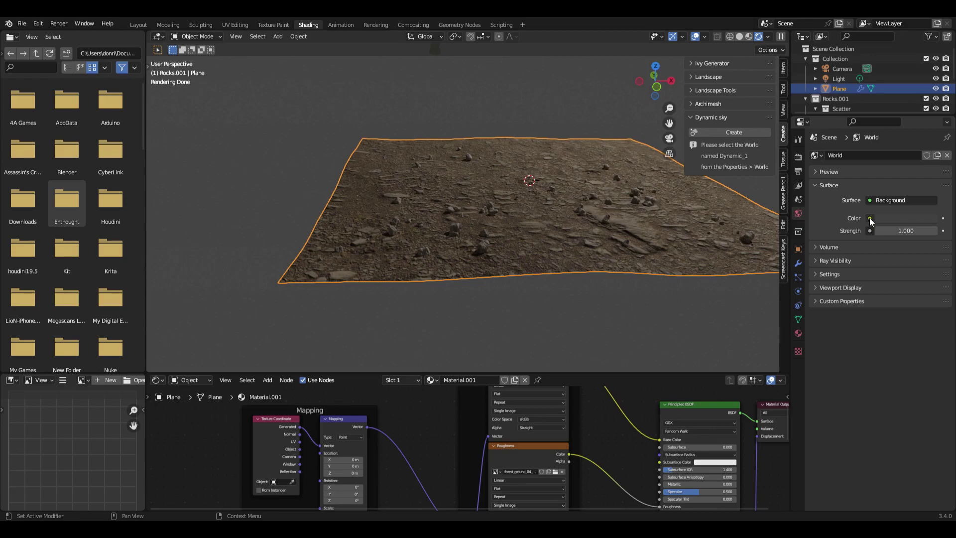
# Step: Use an Environment Texture as the background color of the world named World and load forest.exr into it
pyautogui.click(870, 218)
pyautogui.click(685, 262)
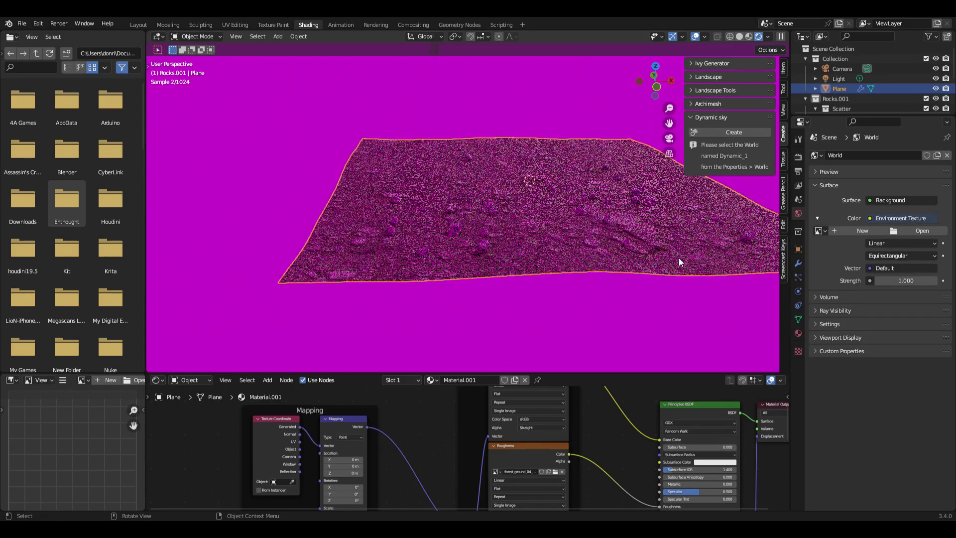
pyautogui.click(902, 232)
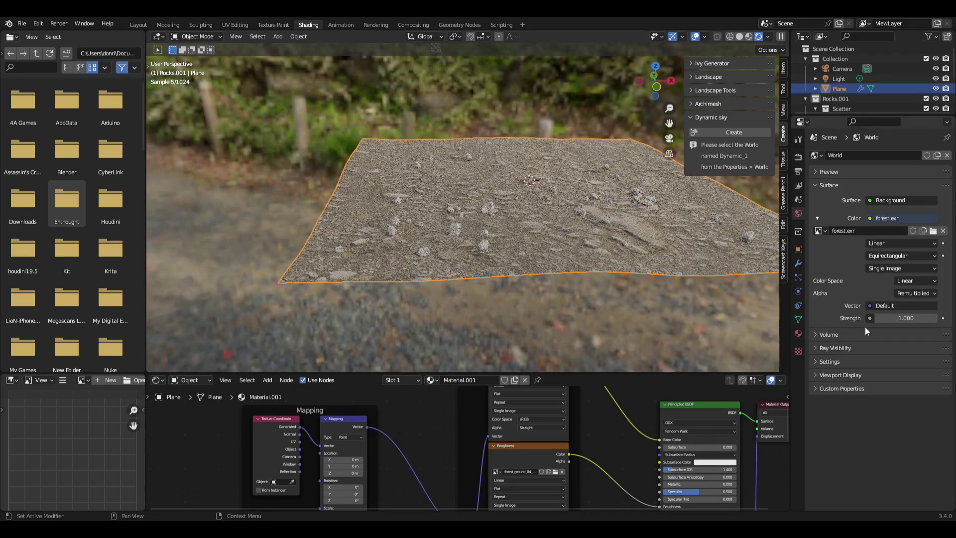
# Step: Select the scattered rock.002 Duplicator on the plane and assign the existing Material.001 to it
pyautogui.press('KP_Decimal')
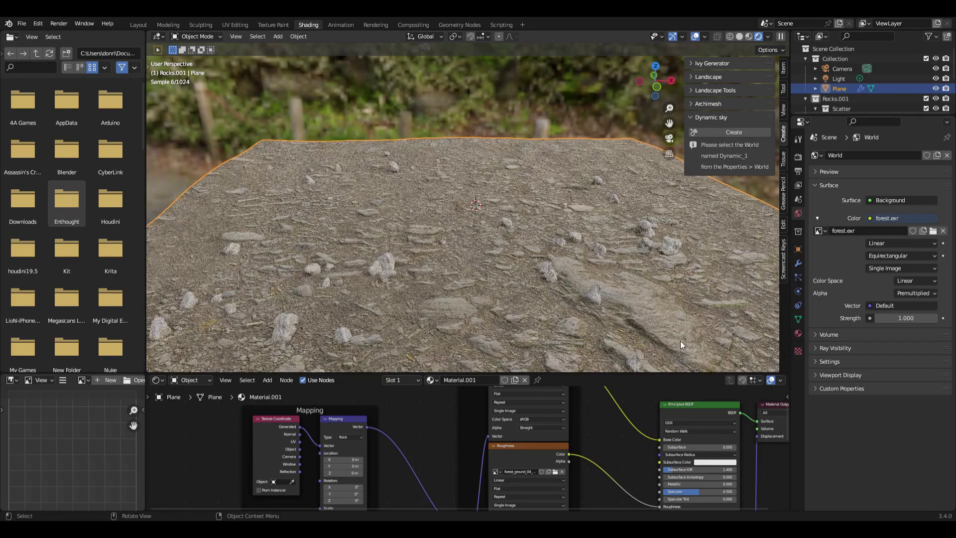
pyautogui.scroll(3, 701, 322)
pyautogui.moveTo(702, 323); pyautogui.dragTo(701, 319, button='middle')
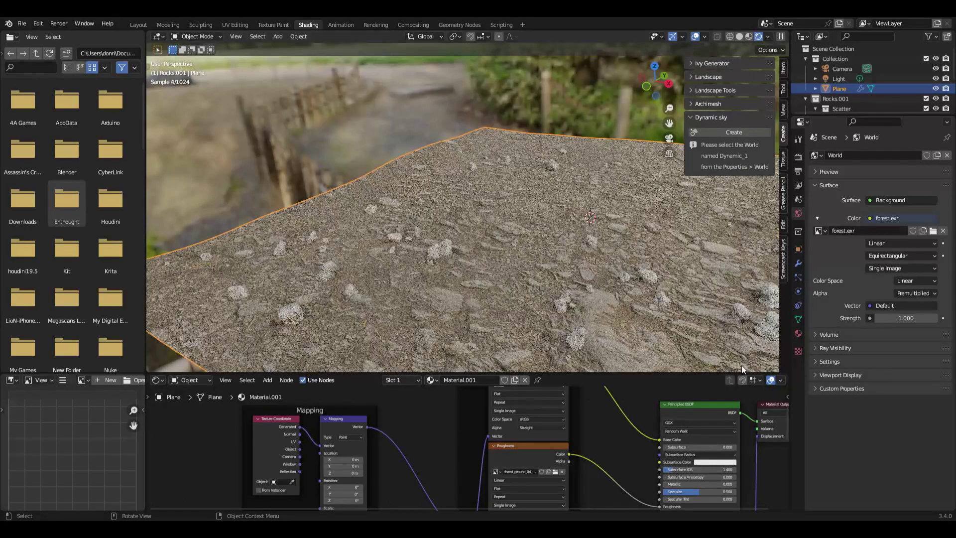
pyautogui.click(770, 301)
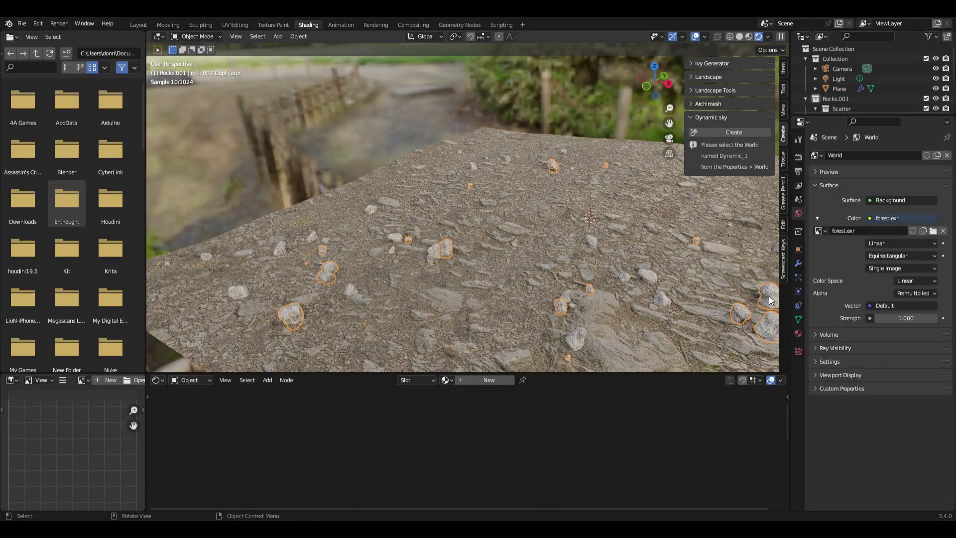
pyautogui.click(446, 380)
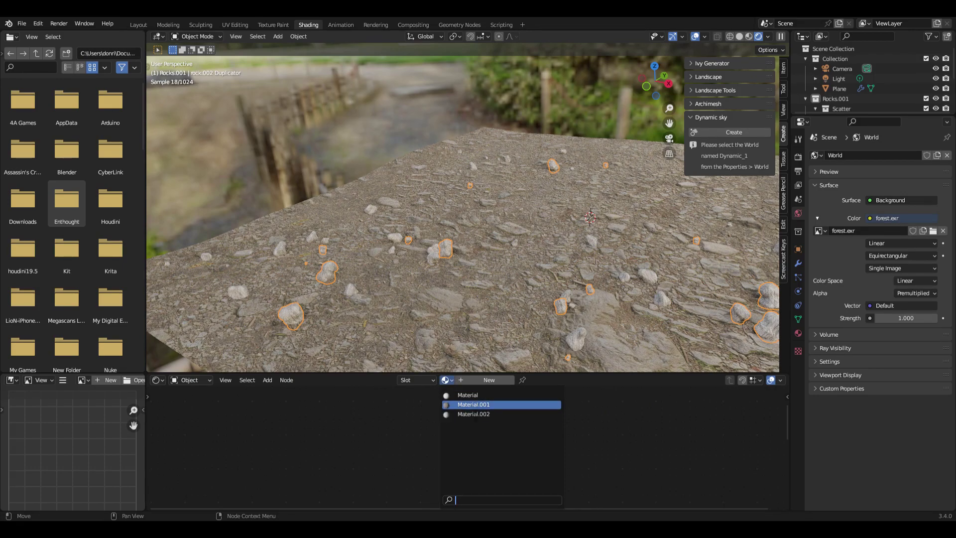
pyautogui.click(471, 413)
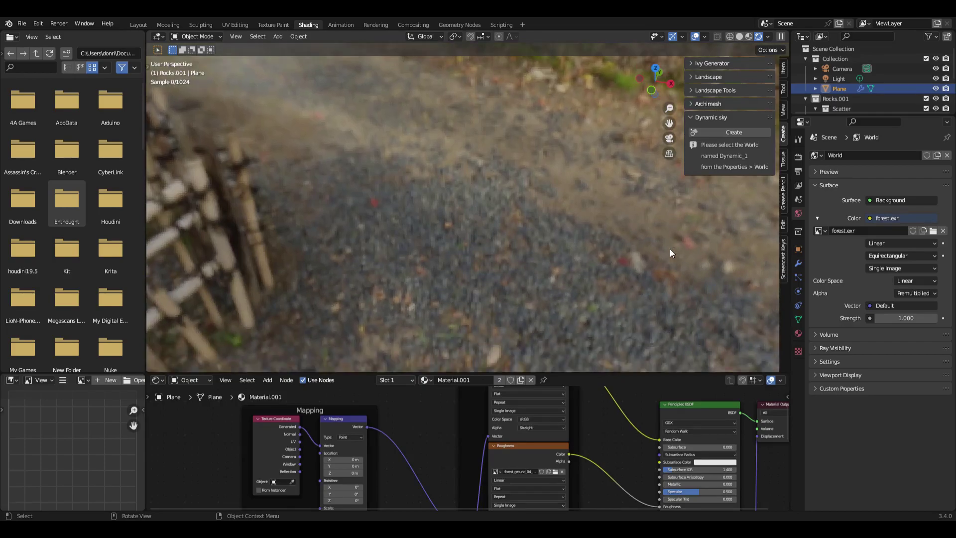
pyautogui.scroll(-4, 524, 283)
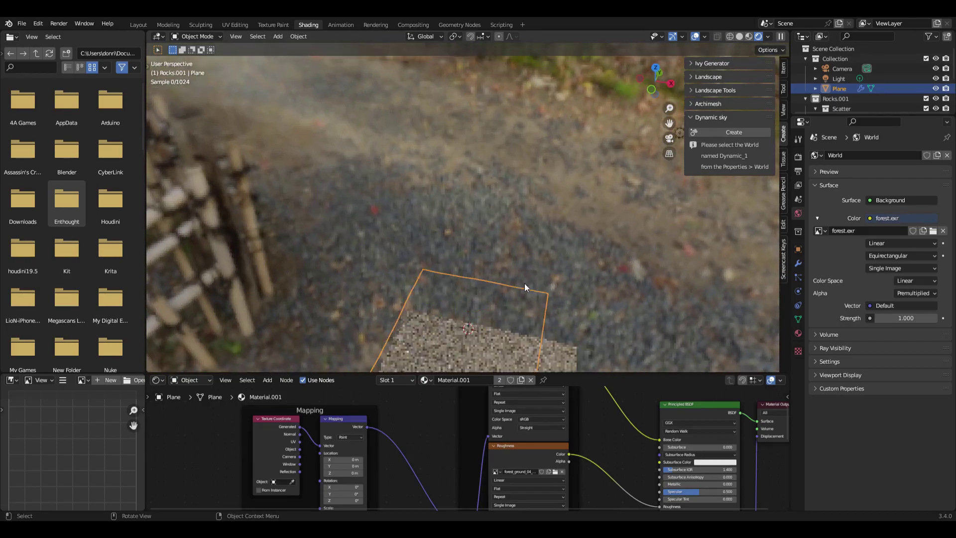